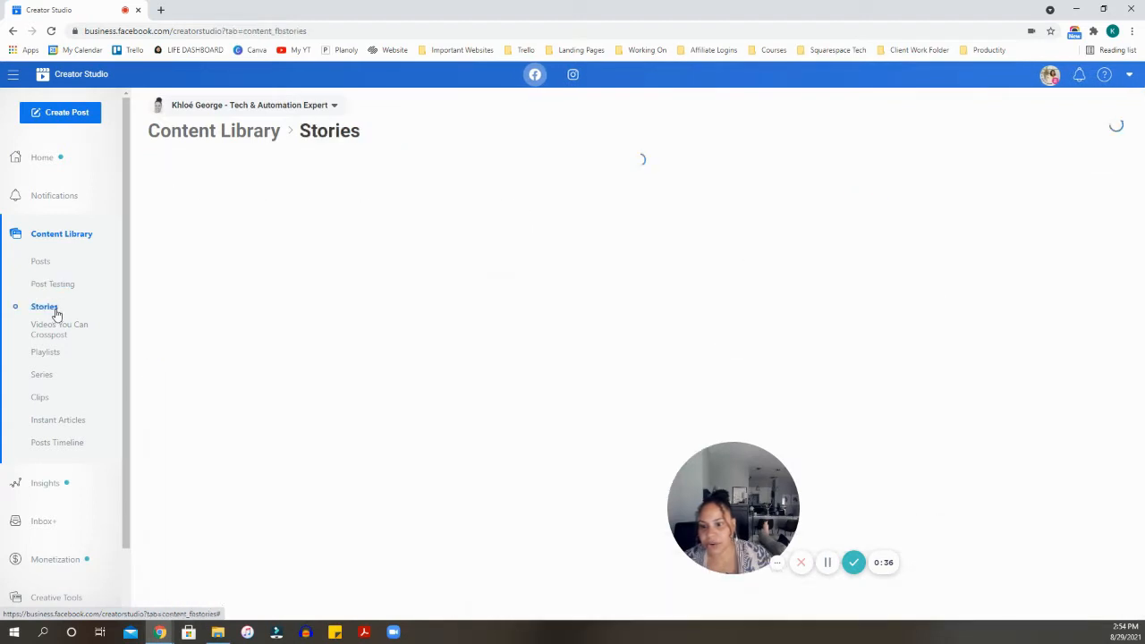
- Look at the Page's video Insights and Inbox+ messages, then go back to the Home dashboard
{"action": "scroll", "coordinate": [55, 336], "scroll_direction": "down", "scroll_amount": 1}
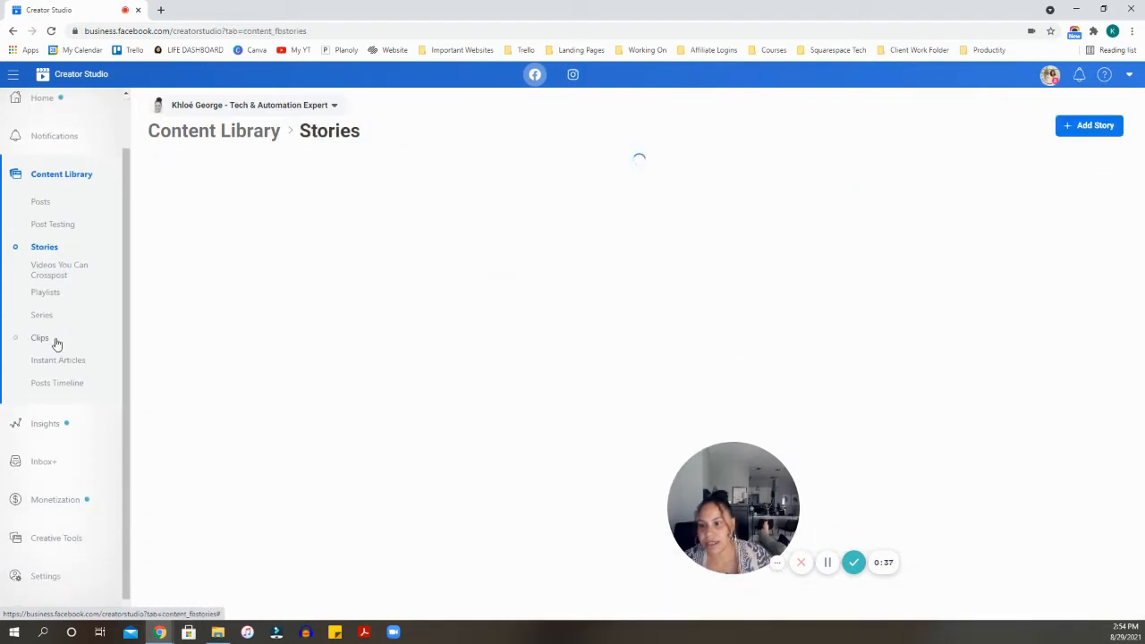
{"action": "left_click", "coordinate": [59, 415]}
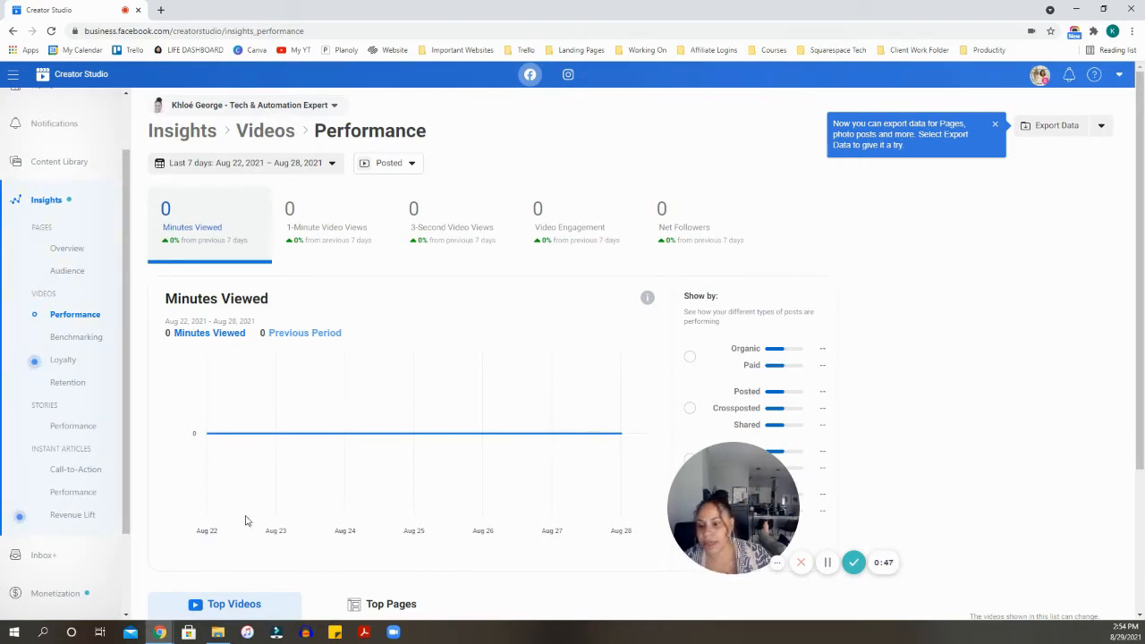
{"action": "left_click", "coordinate": [36, 555]}
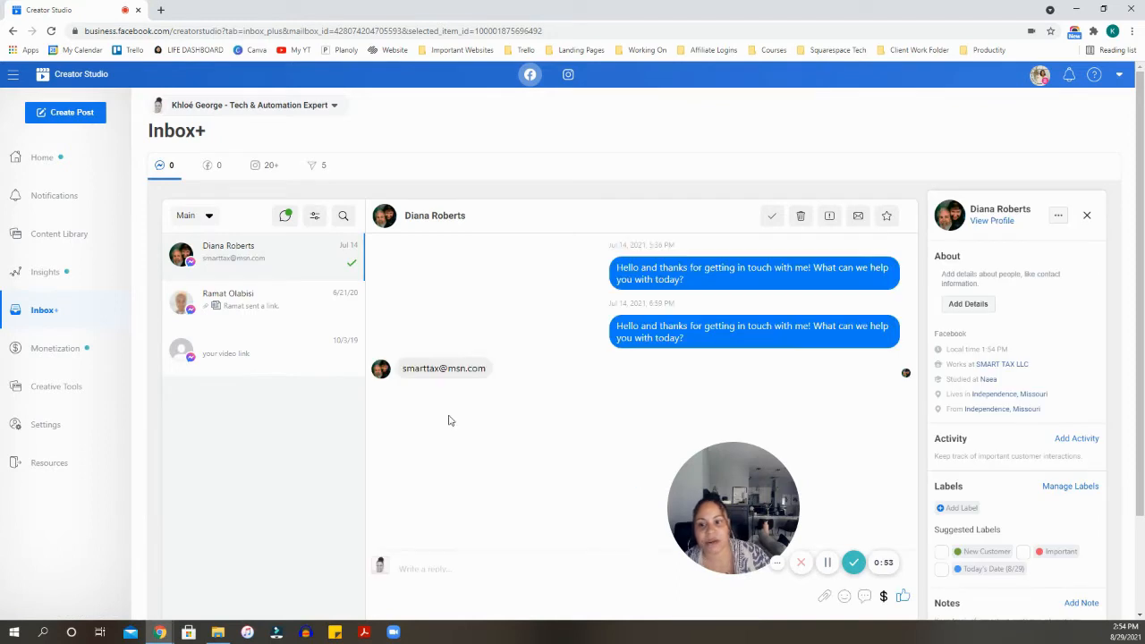
{"action": "left_click", "coordinate": [62, 169]}
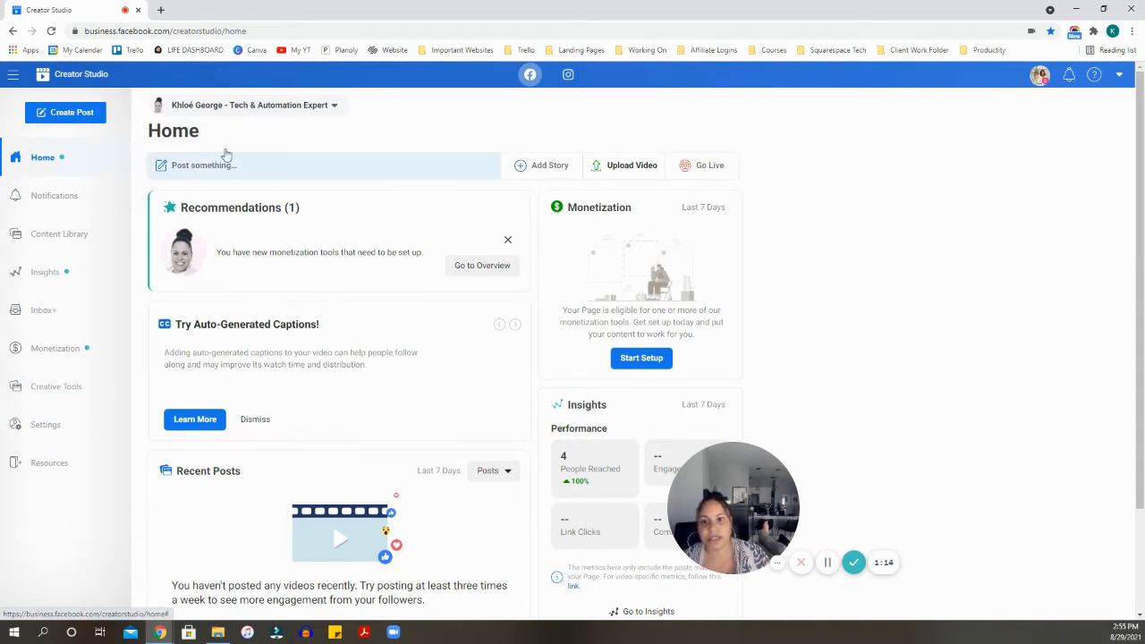
- Open the Monetization page and dismiss the Page eligibility status tour popup
{"action": "scroll", "coordinate": [1056, 242], "scroll_direction": "down", "scroll_amount": 2}
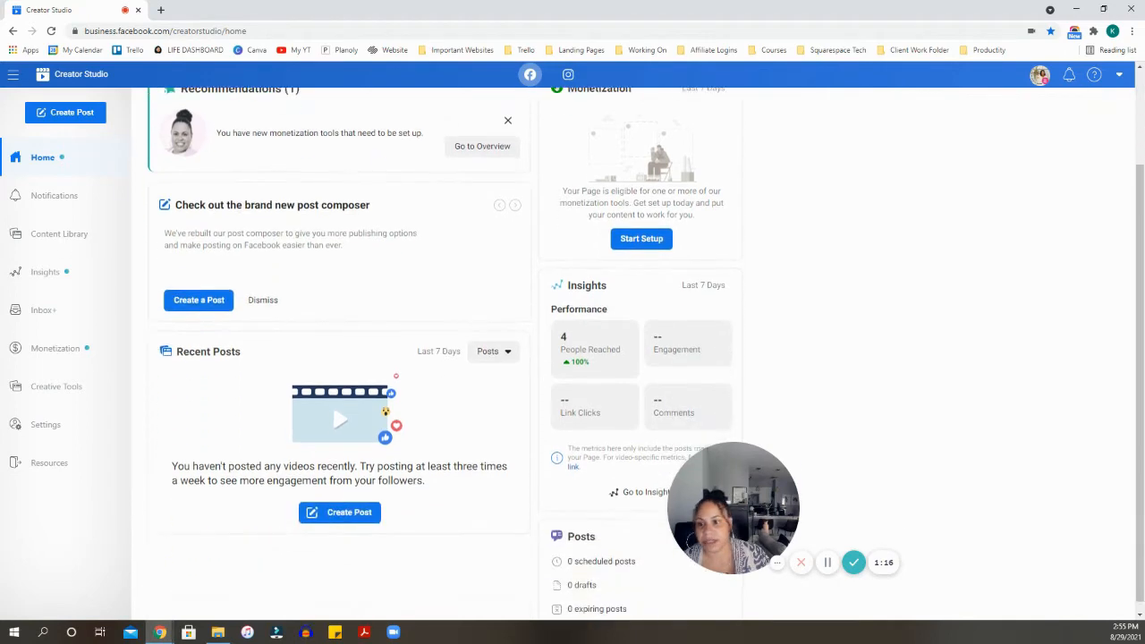
{"action": "scroll", "coordinate": [79, 332], "scroll_direction": "up", "scroll_amount": 2}
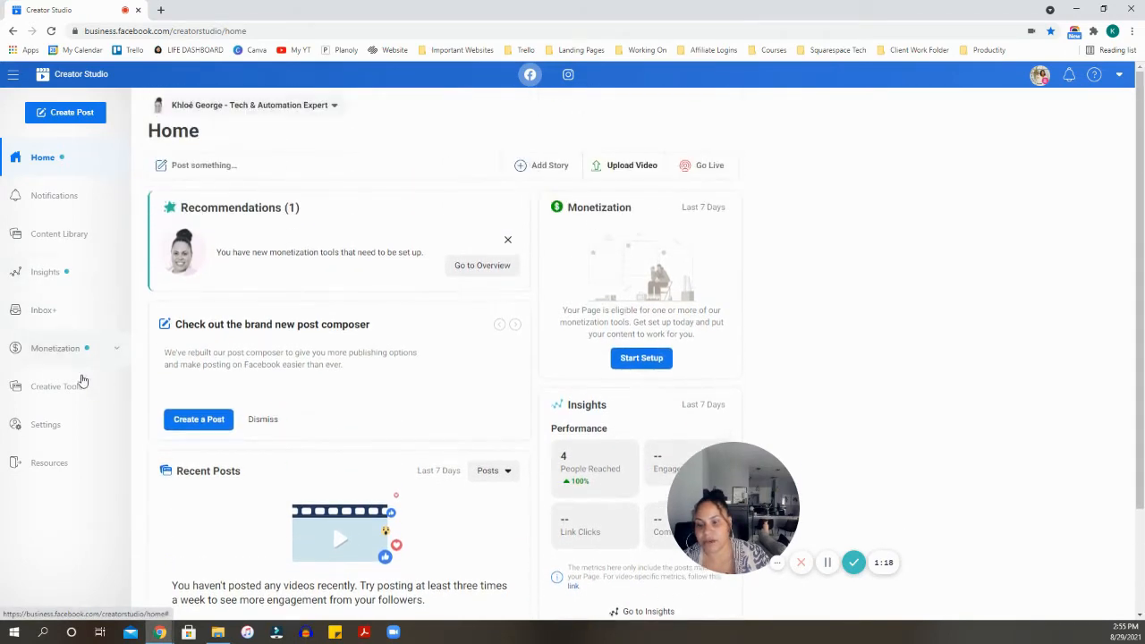
{"action": "left_click", "coordinate": [63, 356]}
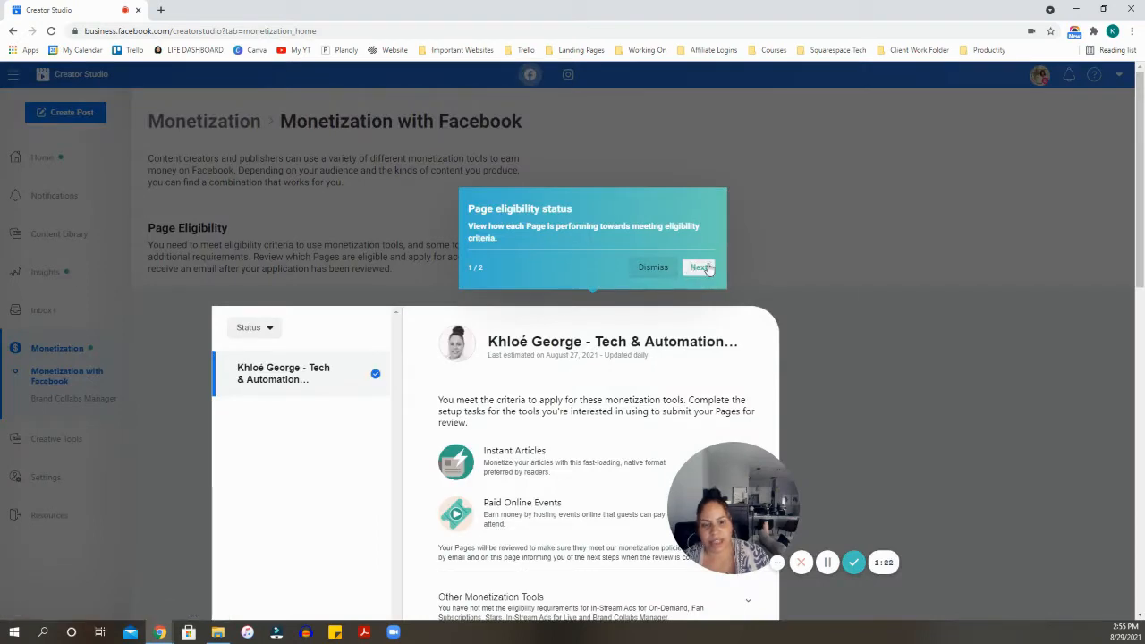
{"action": "scroll", "coordinate": [866, 400], "scroll_direction": "down", "scroll_amount": 5}
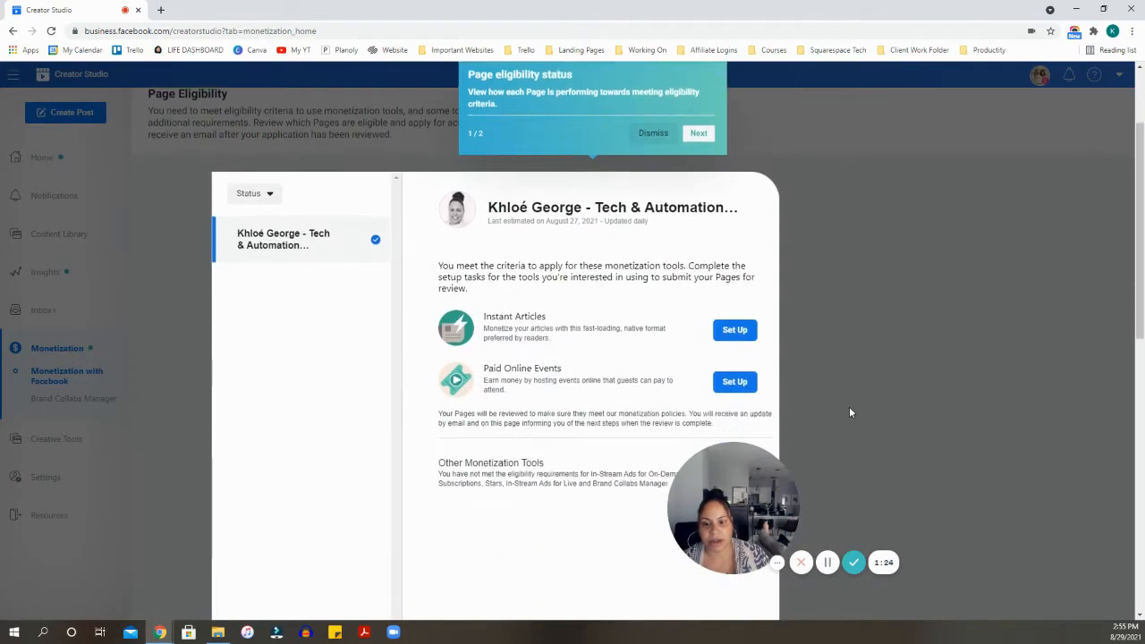
{"action": "scroll", "coordinate": [752, 421], "scroll_direction": "up", "scroll_amount": 5}
{"action": "scroll", "coordinate": [942, 352], "scroll_direction": "up", "scroll_amount": 1}
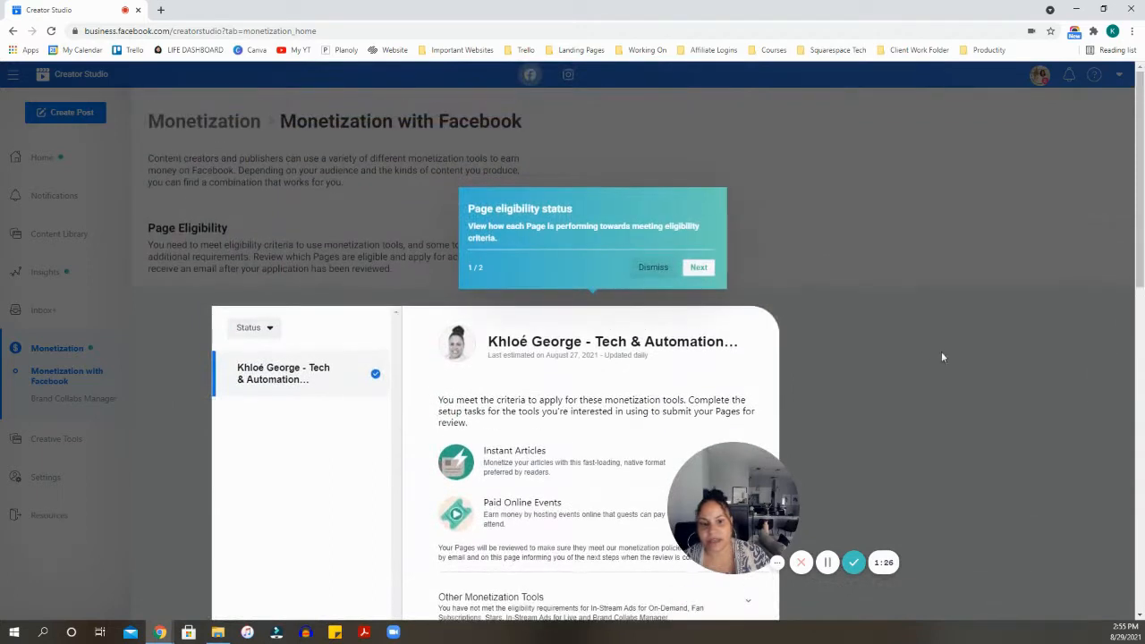
{"action": "left_click", "coordinate": [648, 267]}
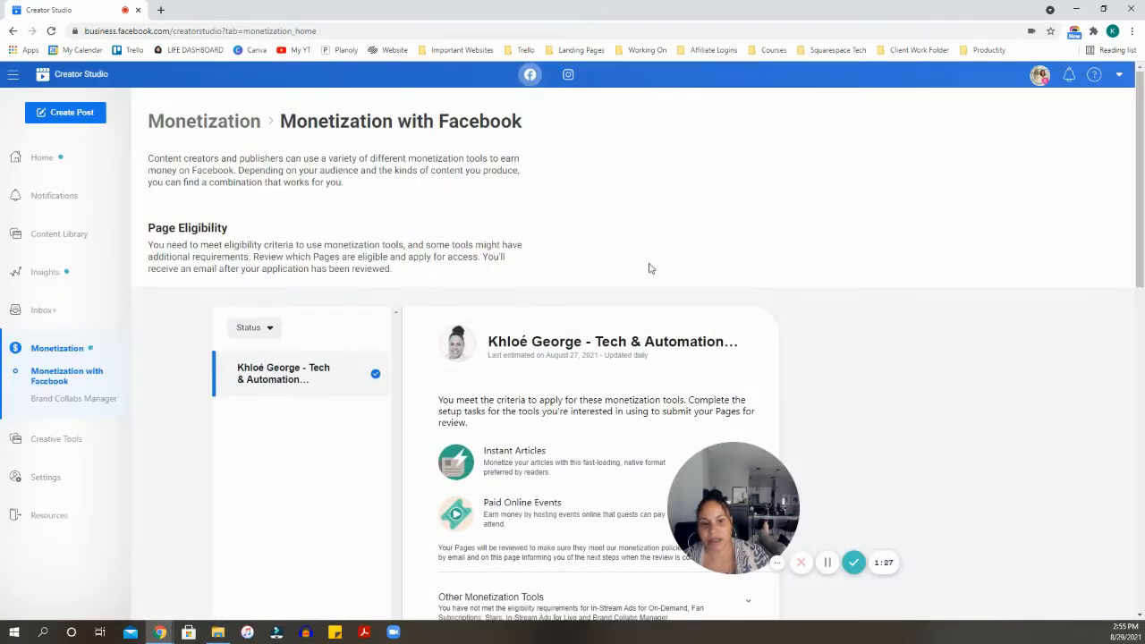
- Switch to the Instagram account, browse its Content Library posts, and show the Create Post options
{"action": "left_click", "coordinate": [568, 75]}
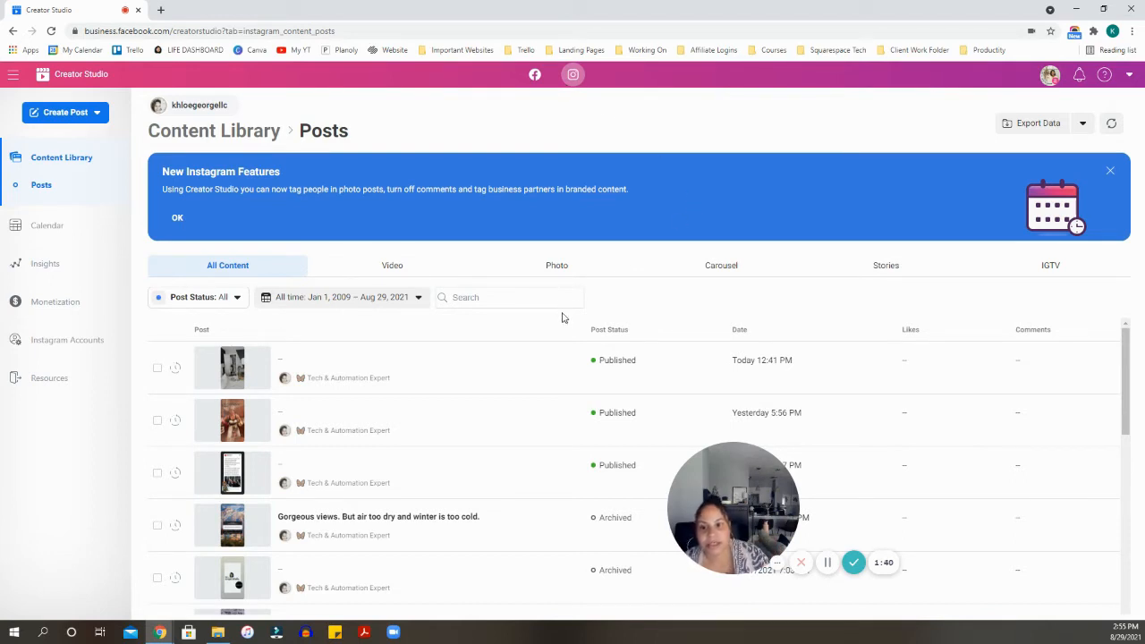
{"action": "scroll", "coordinate": [376, 359], "scroll_direction": "down", "scroll_amount": 1}
{"action": "scroll", "coordinate": [522, 409], "scroll_direction": "up", "scroll_amount": 1}
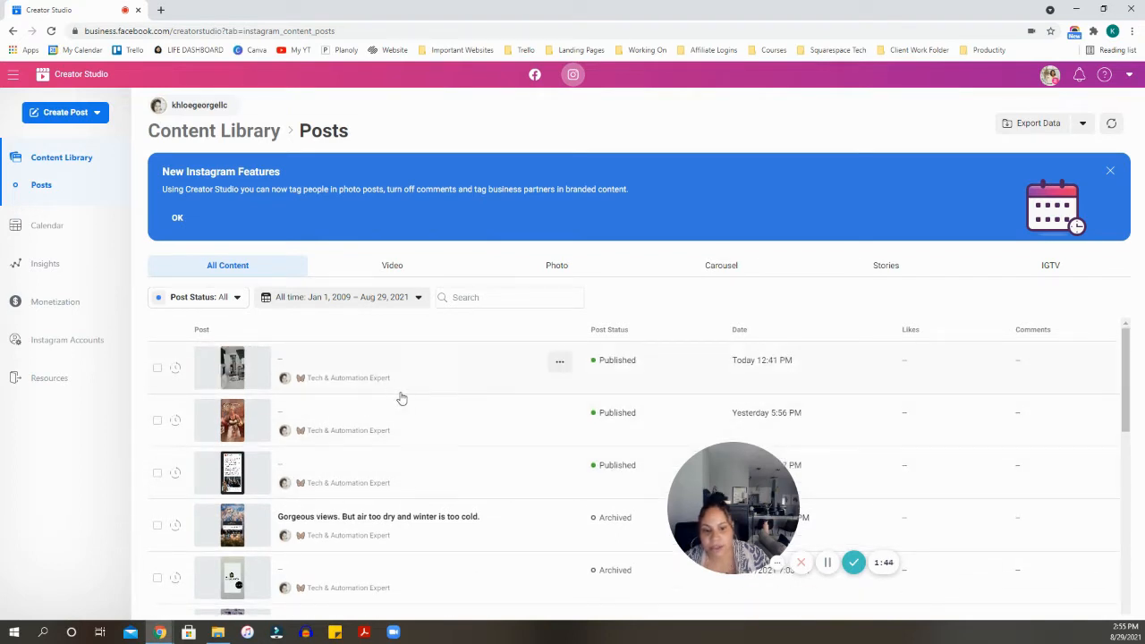
{"action": "scroll", "coordinate": [407, 402], "scroll_direction": "down", "scroll_amount": 2}
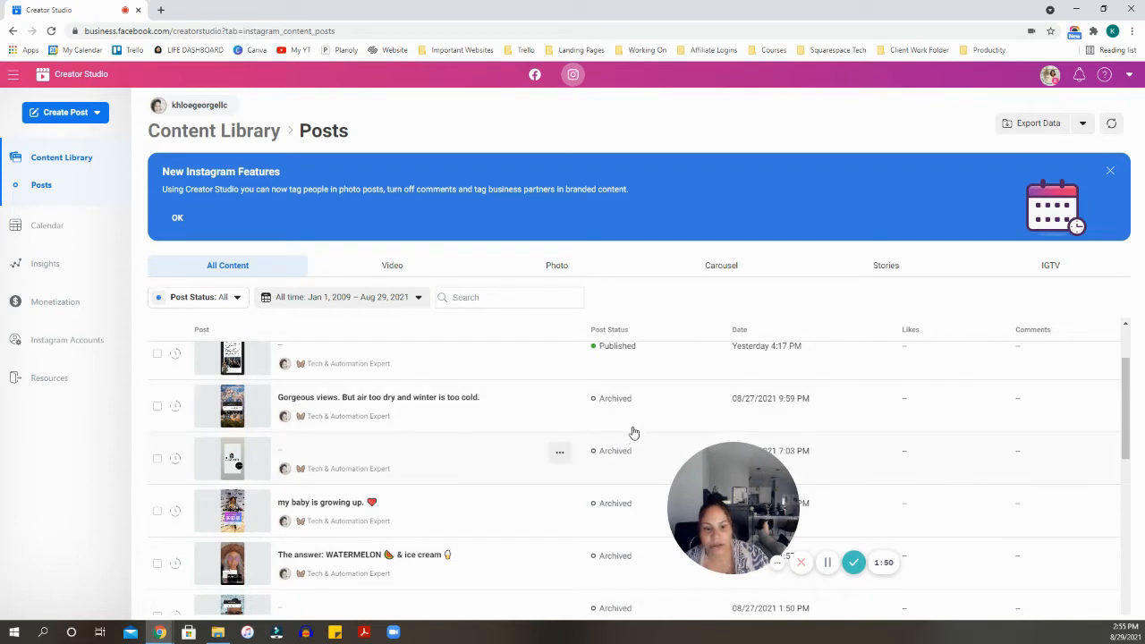
{"action": "scroll", "coordinate": [573, 428], "scroll_direction": "down", "scroll_amount": 1}
{"action": "scroll", "coordinate": [649, 429], "scroll_direction": "down", "scroll_amount": 3}
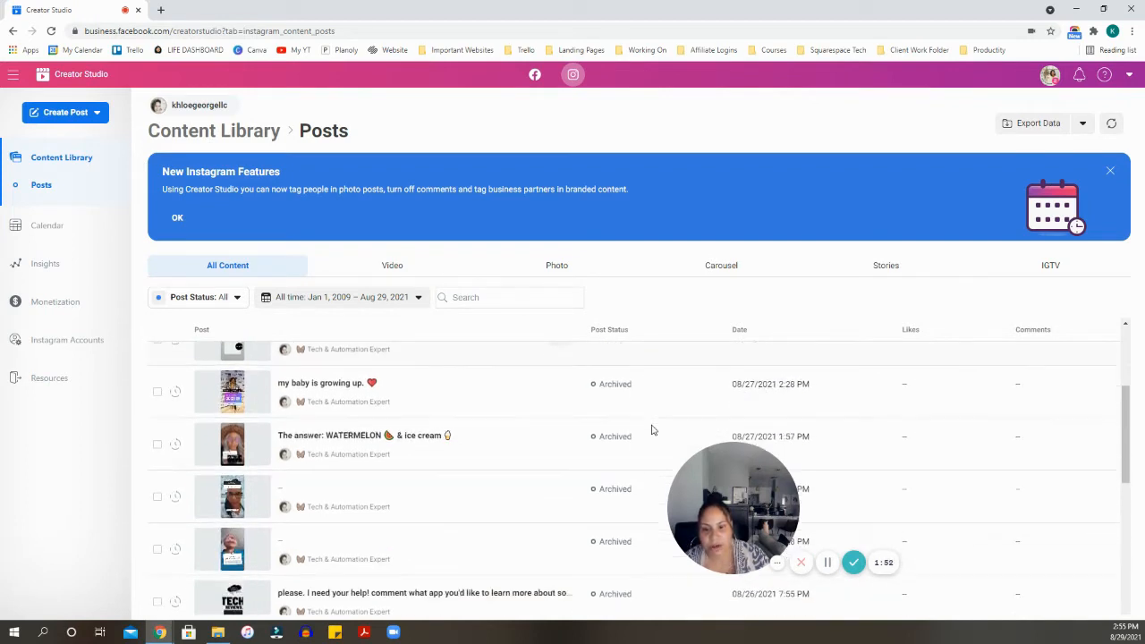
{"action": "scroll", "coordinate": [637, 438], "scroll_direction": "down", "scroll_amount": 1}
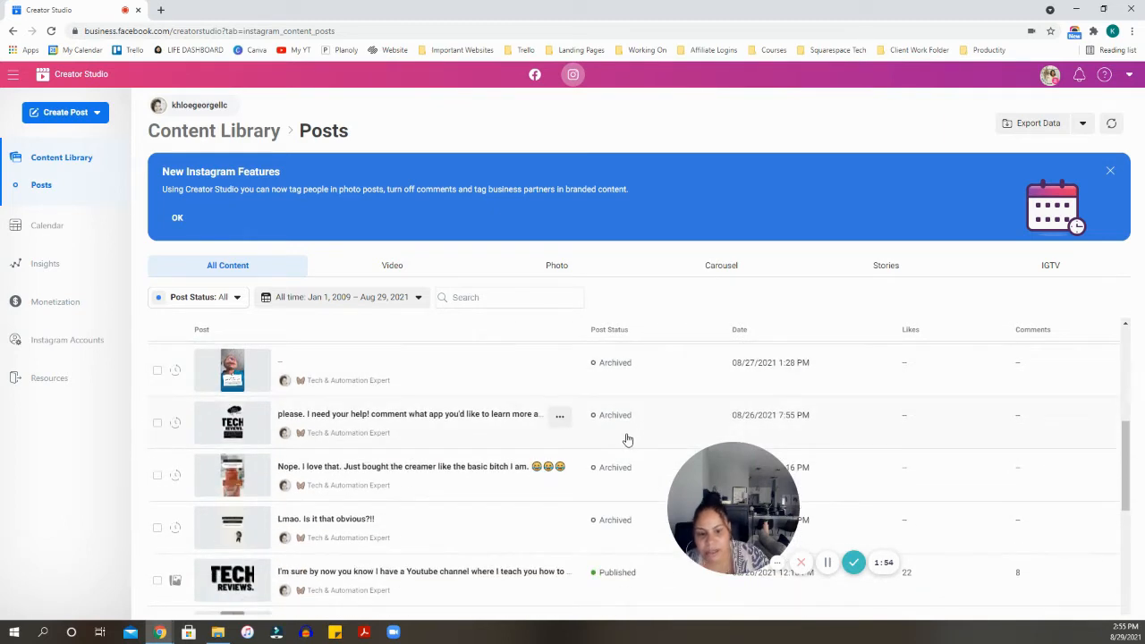
{"action": "scroll", "coordinate": [622, 465], "scroll_direction": "down", "scroll_amount": 2}
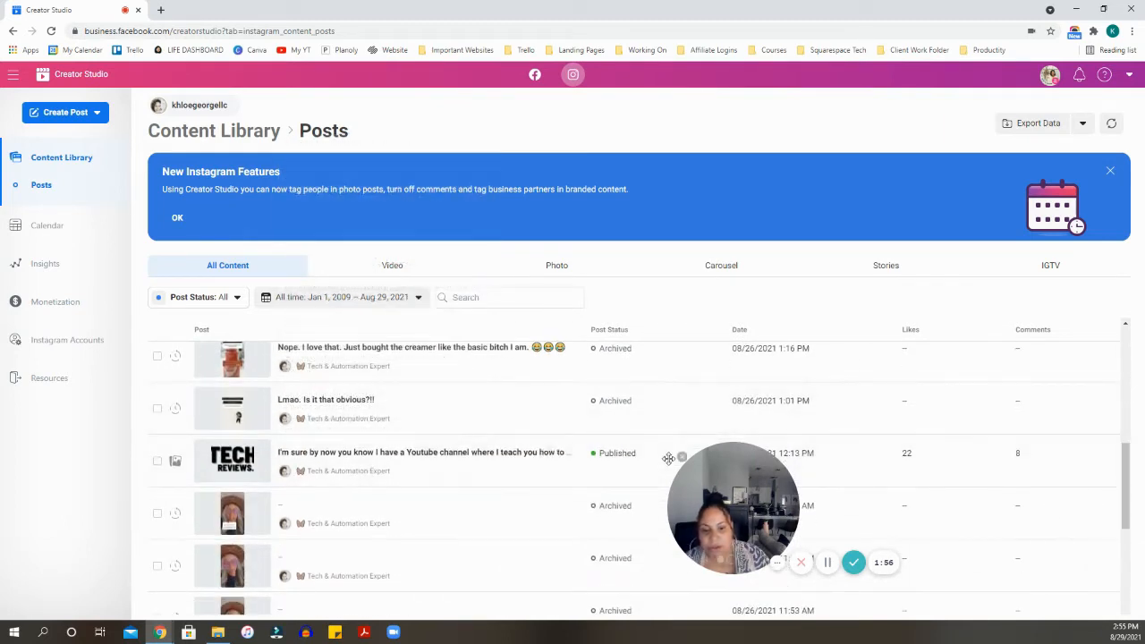
{"action": "scroll", "coordinate": [634, 469], "scroll_direction": "down", "scroll_amount": 3}
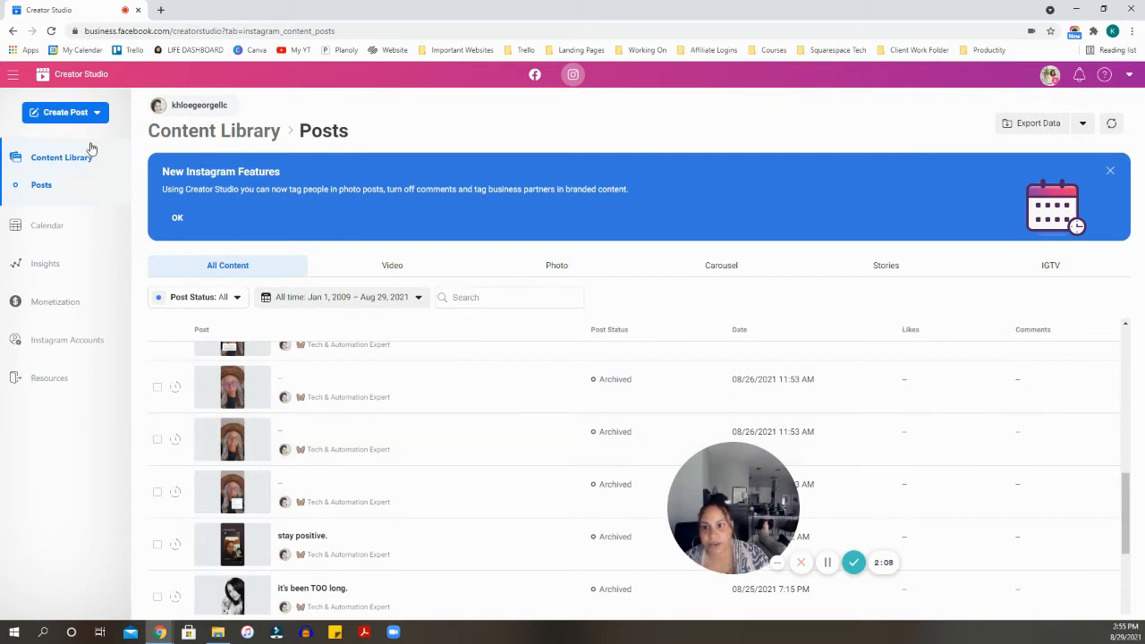
{"action": "left_click", "coordinate": [58, 112]}
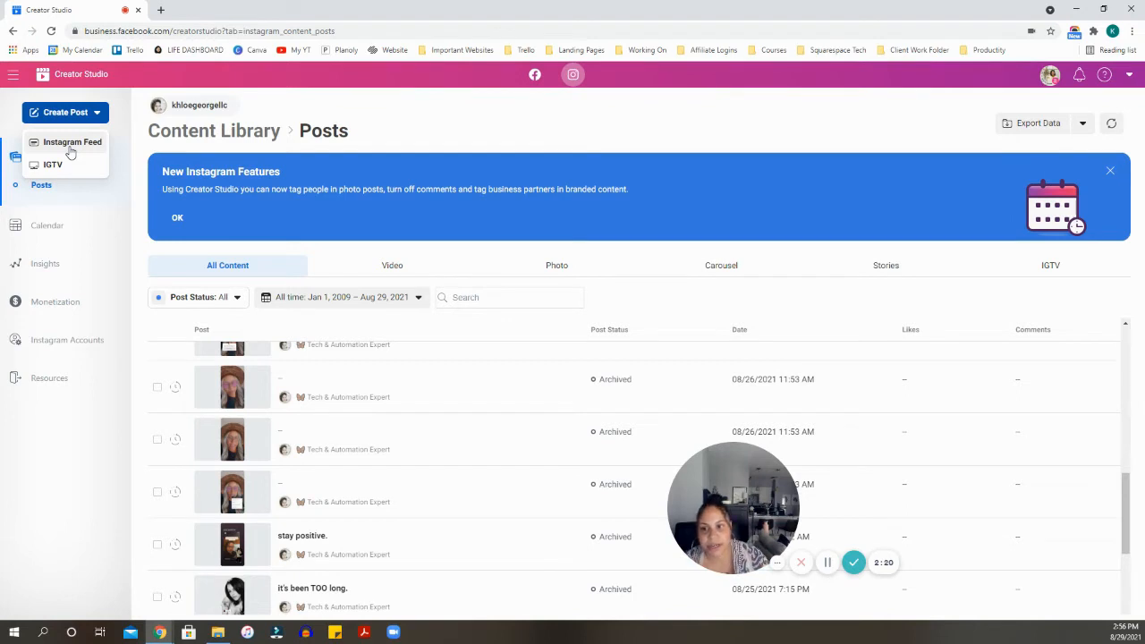
- Start an Instagram Feed post and choose From File Upload under Add Content
{"action": "left_click", "coordinate": [69, 147]}
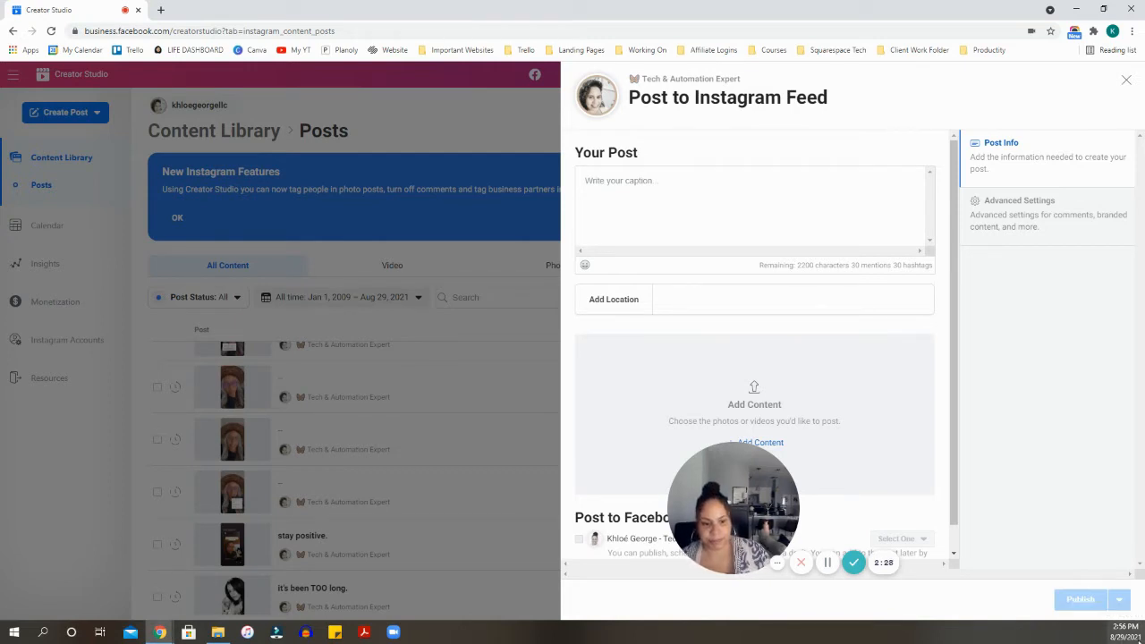
{"action": "left_click", "coordinate": [732, 193]}
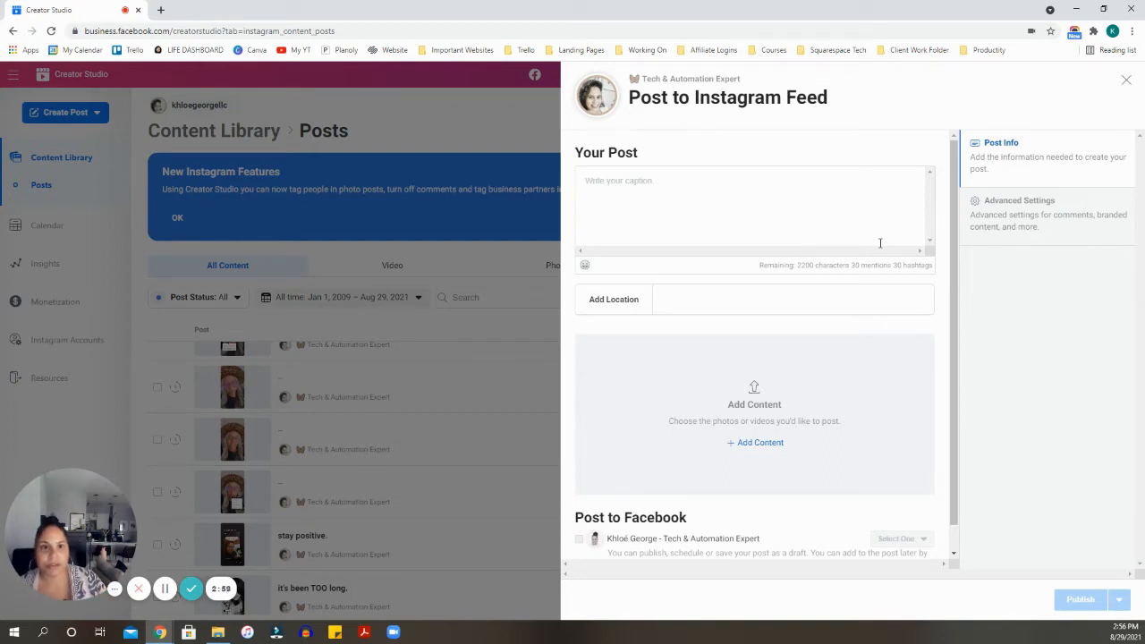
{"action": "left_click", "coordinate": [760, 442]}
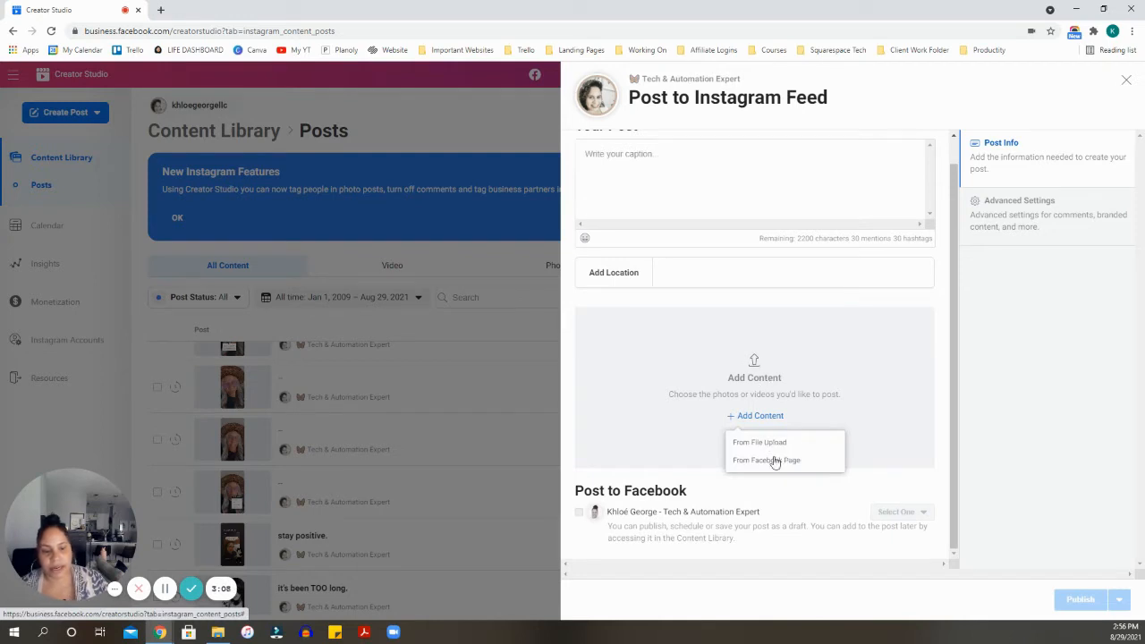
{"action": "left_click", "coordinate": [760, 442]}
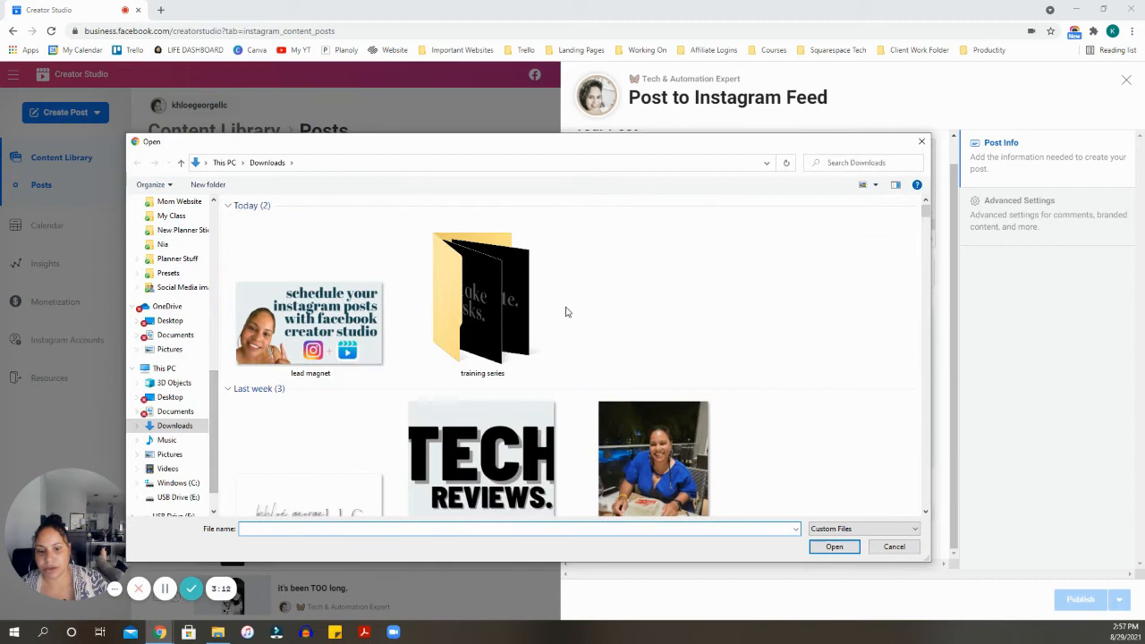
- Select images 18 through 21 in the training series folder and load them into the post
{"action": "double_click", "coordinate": [510, 302]}
{"action": "left_click", "coordinate": [258, 231]}
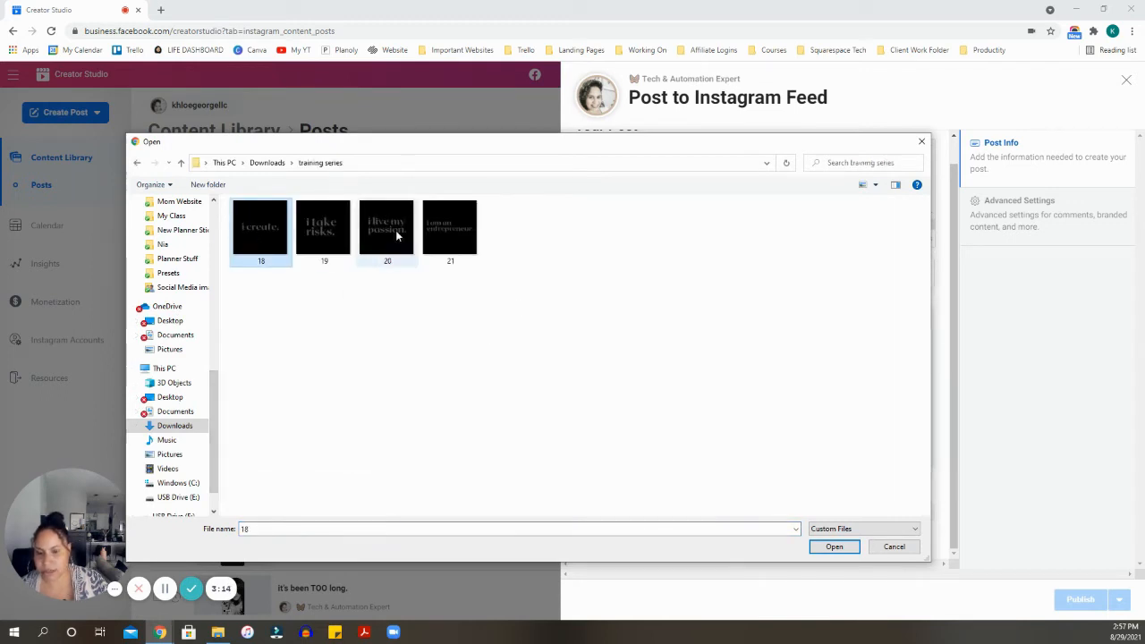
{"action": "left_click", "coordinate": [452, 235], "text": "shift"}
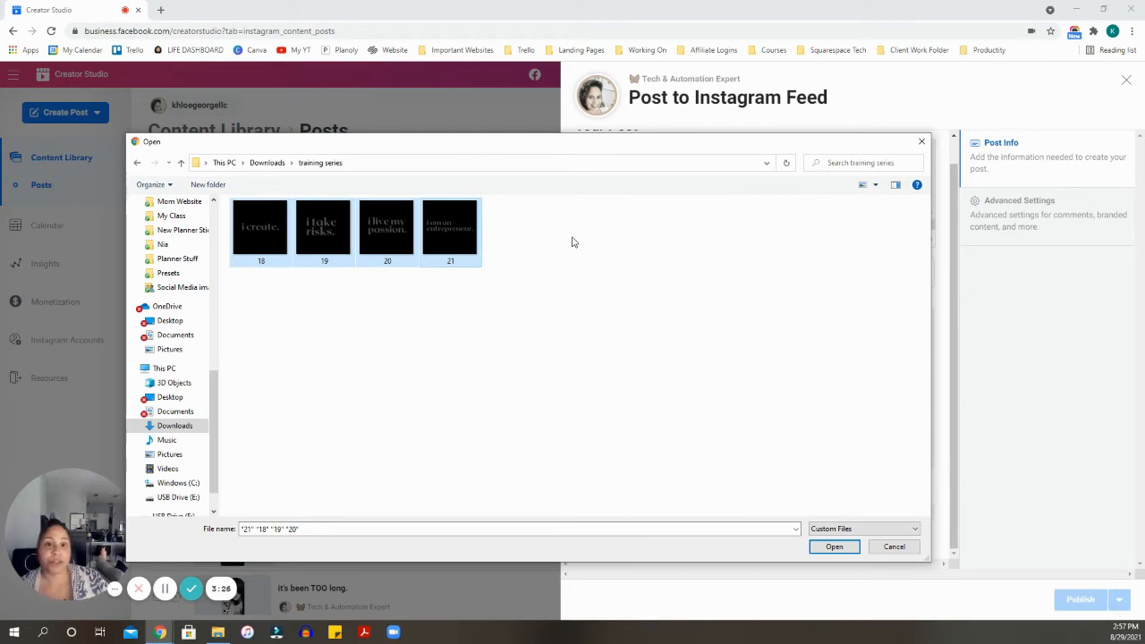
{"action": "left_click", "coordinate": [835, 546]}
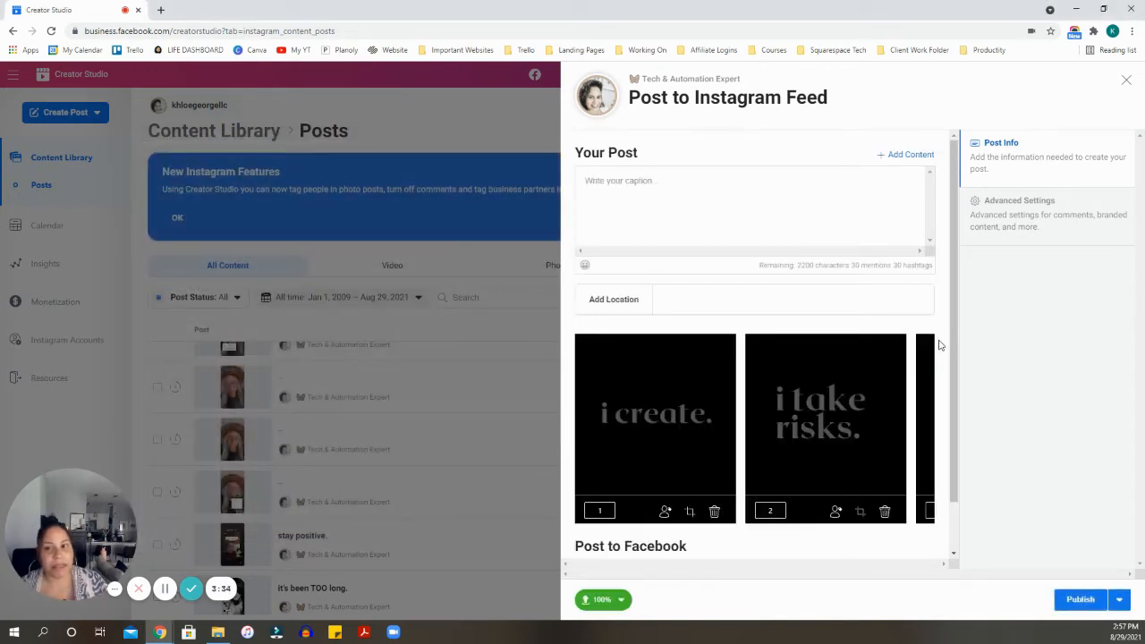
{"action": "mouse_move", "coordinate": [933, 348]}
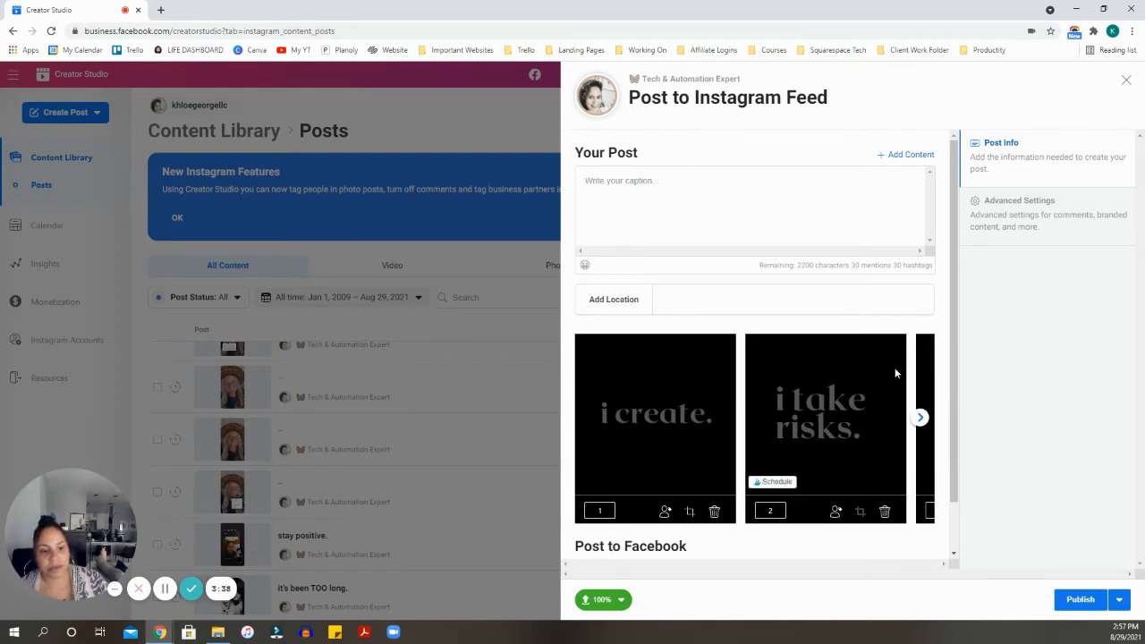
{"action": "scroll", "coordinate": [931, 397], "scroll_direction": "down", "scroll_amount": 1}
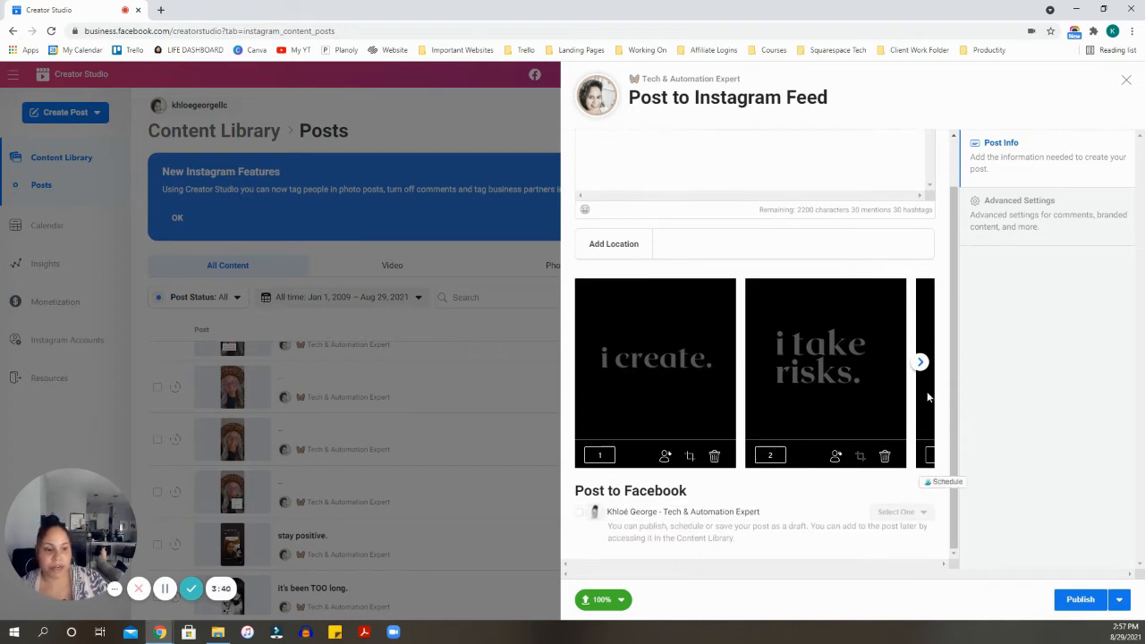
{"action": "scroll", "coordinate": [926, 411], "scroll_direction": "up", "scroll_amount": 1}
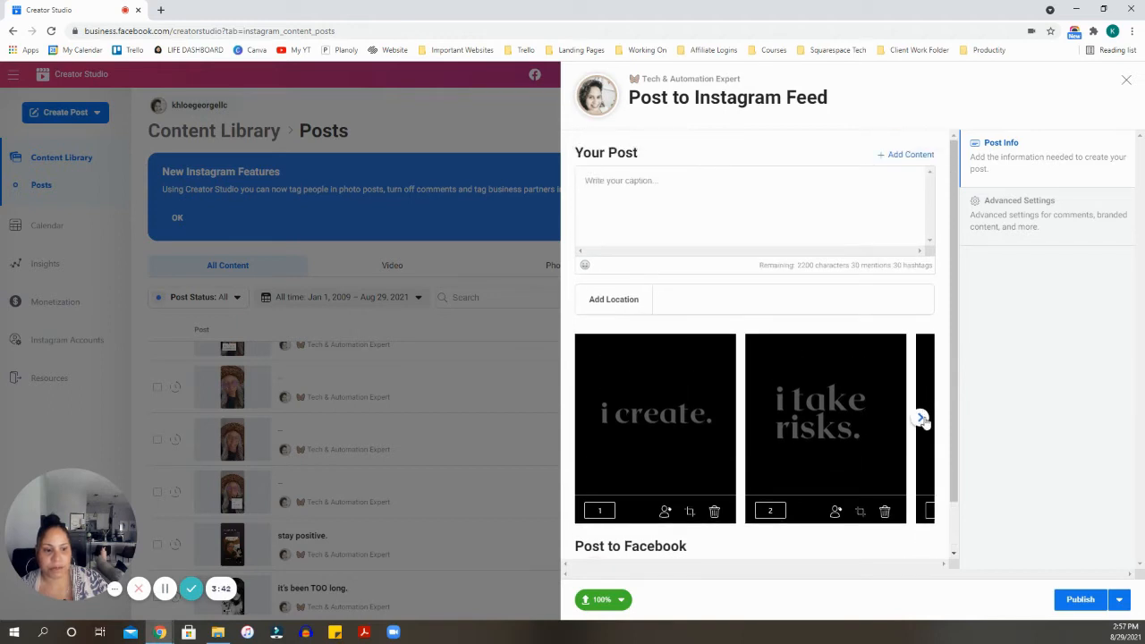
{"action": "left_click", "coordinate": [922, 420]}
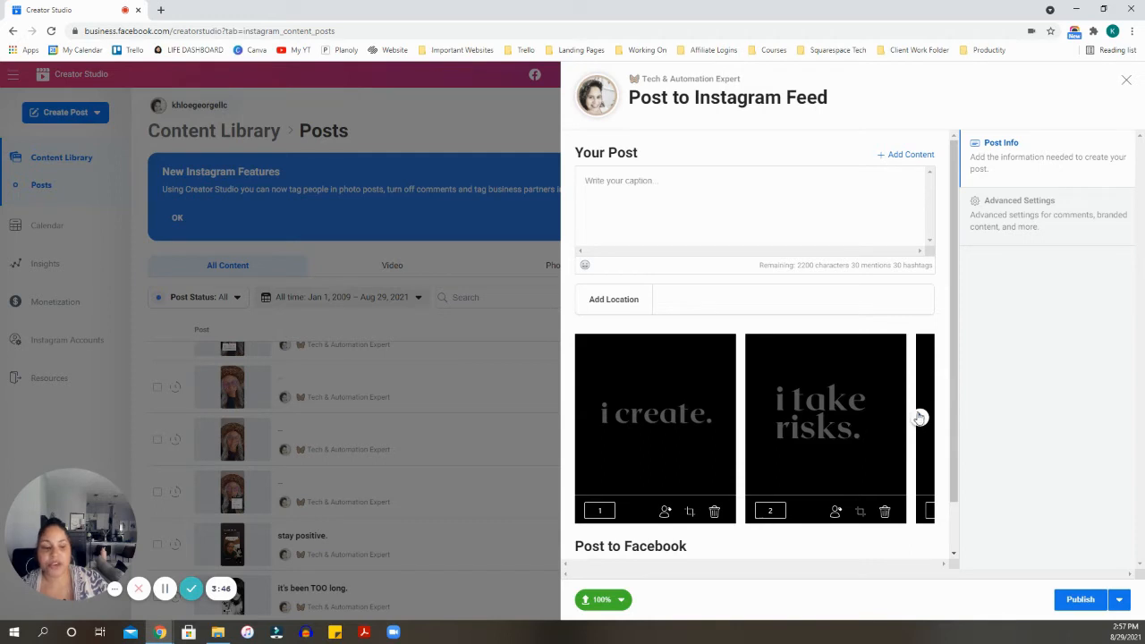
{"action": "left_click", "coordinate": [923, 420]}
{"action": "left_click", "coordinate": [923, 419]}
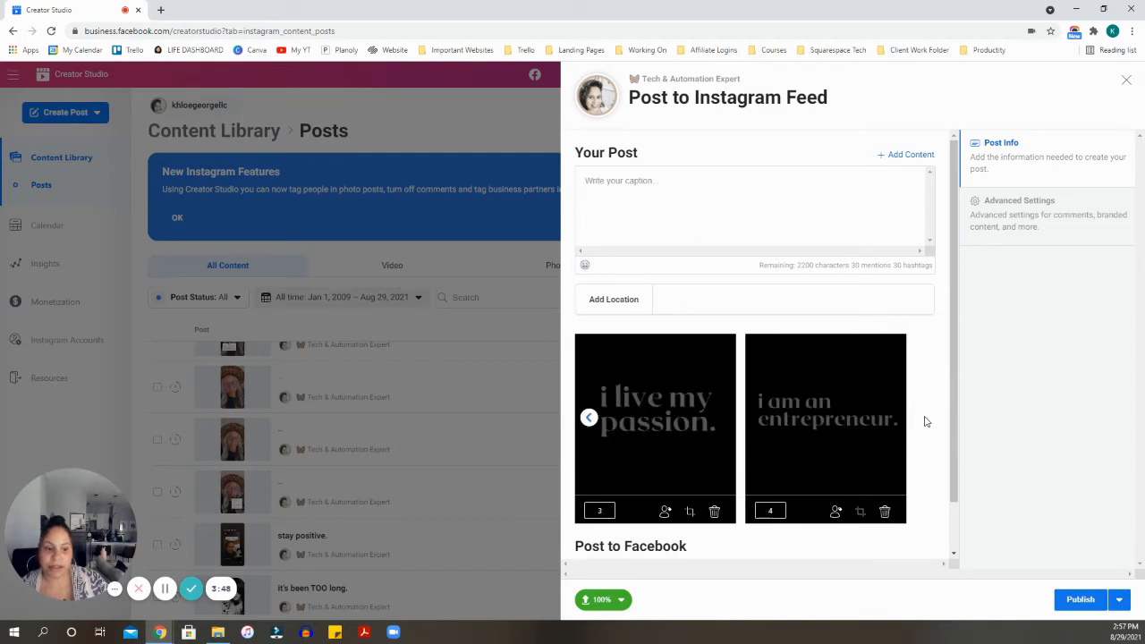
{"action": "left_click", "coordinate": [590, 418]}
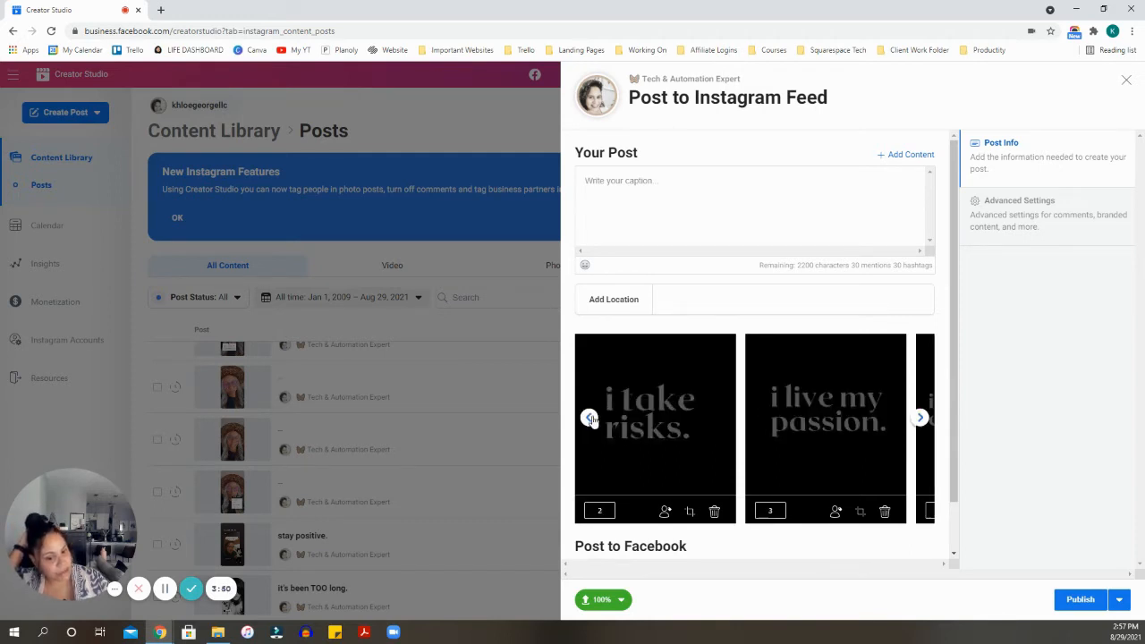
{"action": "left_click", "coordinate": [590, 418]}
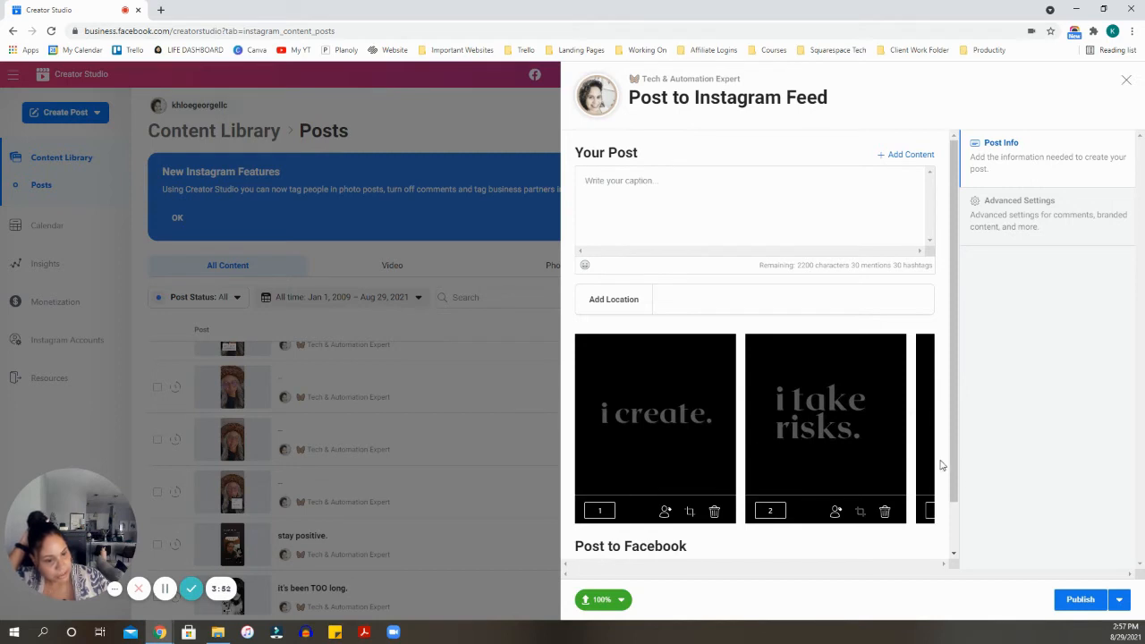
{"action": "scroll", "coordinate": [941, 462], "scroll_direction": "down", "scroll_amount": 1}
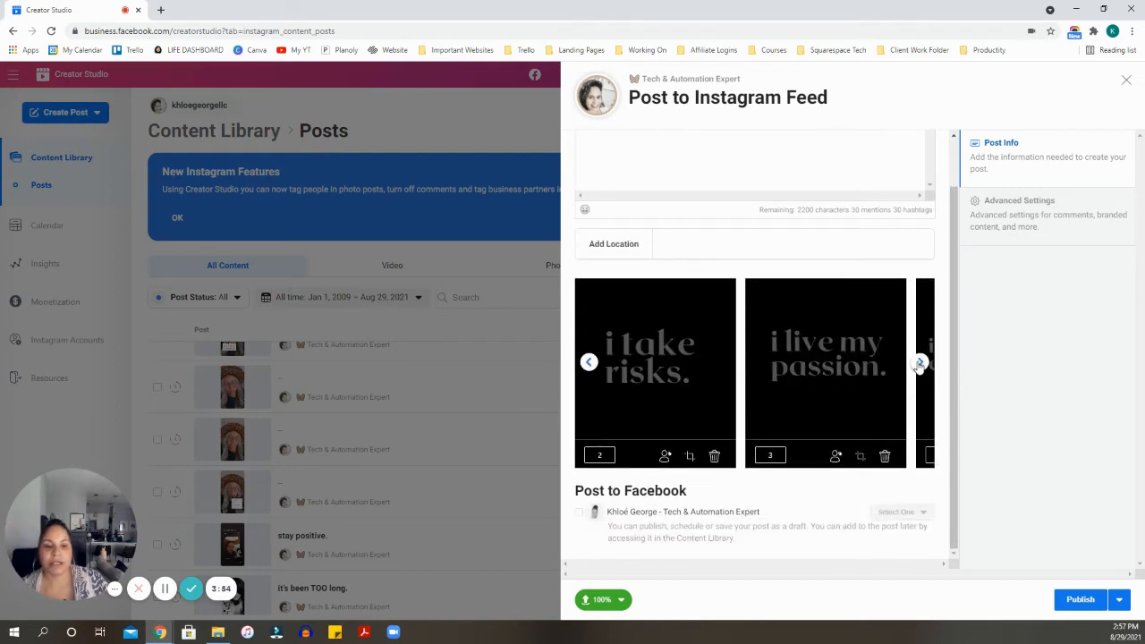
{"action": "left_click", "coordinate": [921, 364]}
{"action": "left_click", "coordinate": [921, 367]}
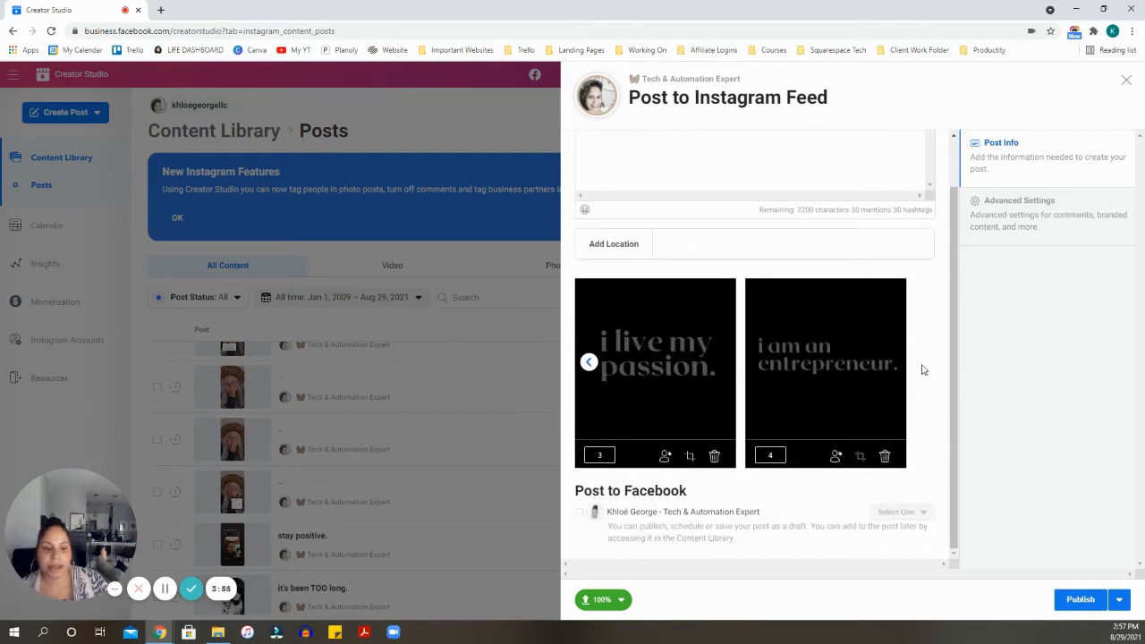
{"action": "left_click", "coordinate": [589, 363]}
{"action": "left_click", "coordinate": [588, 362]}
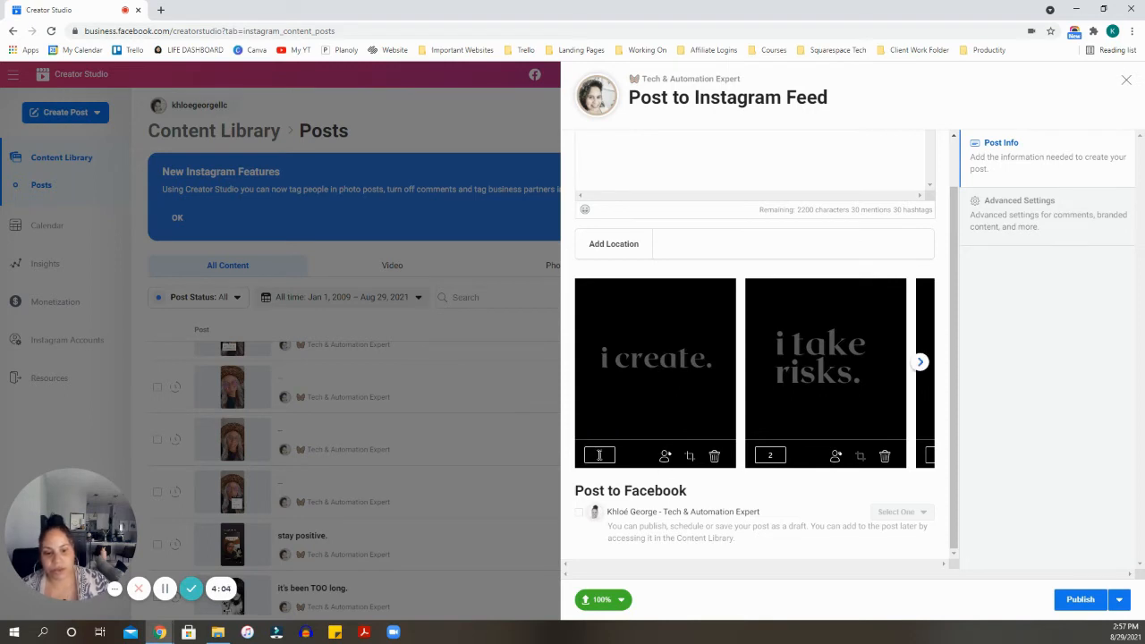
{"action": "double_click", "coordinate": [599, 454]}
{"action": "type", "text": "2"}
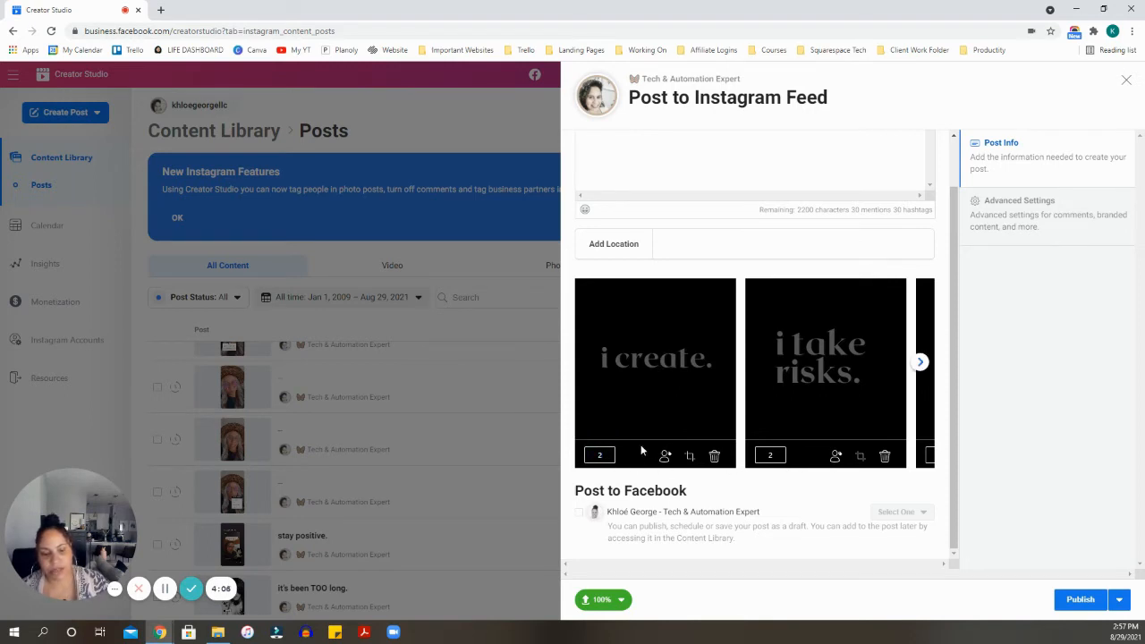
{"action": "left_click_drag", "start_coordinate": [781, 457], "coordinate": [757, 456]}
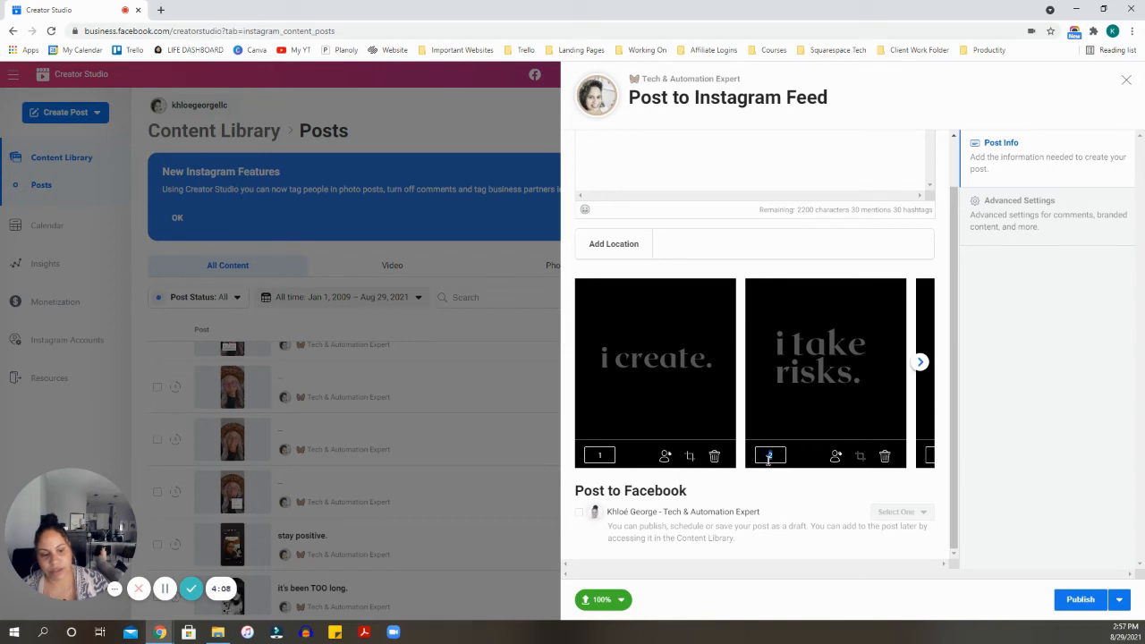
{"action": "left_click", "coordinate": [603, 455]}
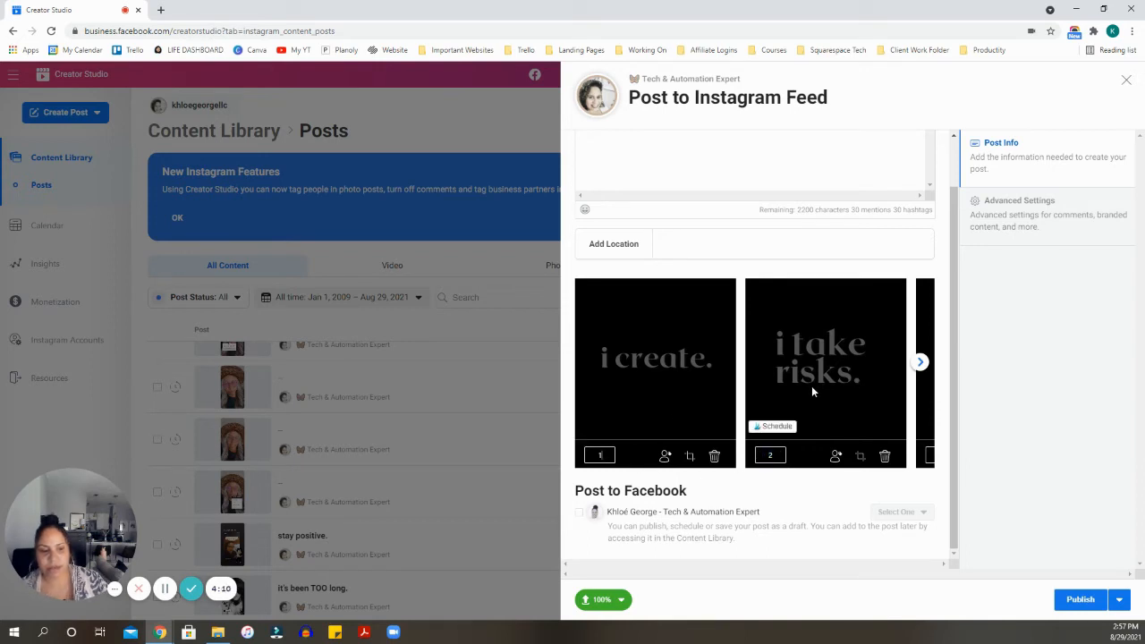
{"action": "scroll", "coordinate": [802, 388], "scroll_direction": "up", "scroll_amount": 1}
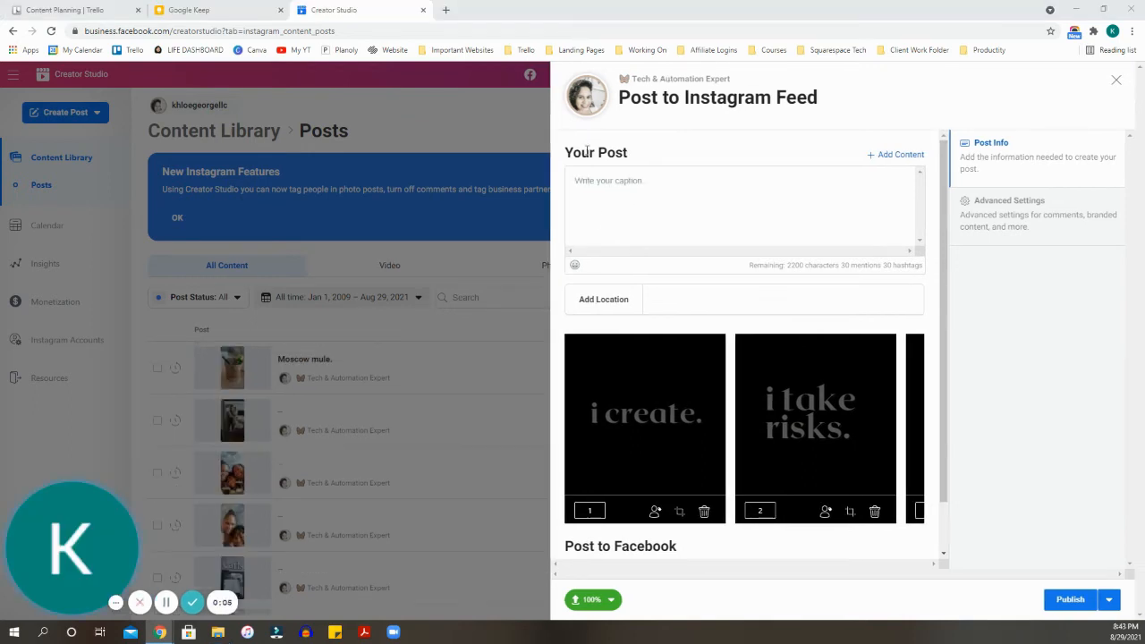
- Copy the childhood story text from the Google Keep note into the post caption
{"action": "left_click", "coordinate": [606, 188]}
{"action": "left_click", "coordinate": [234, 11]}
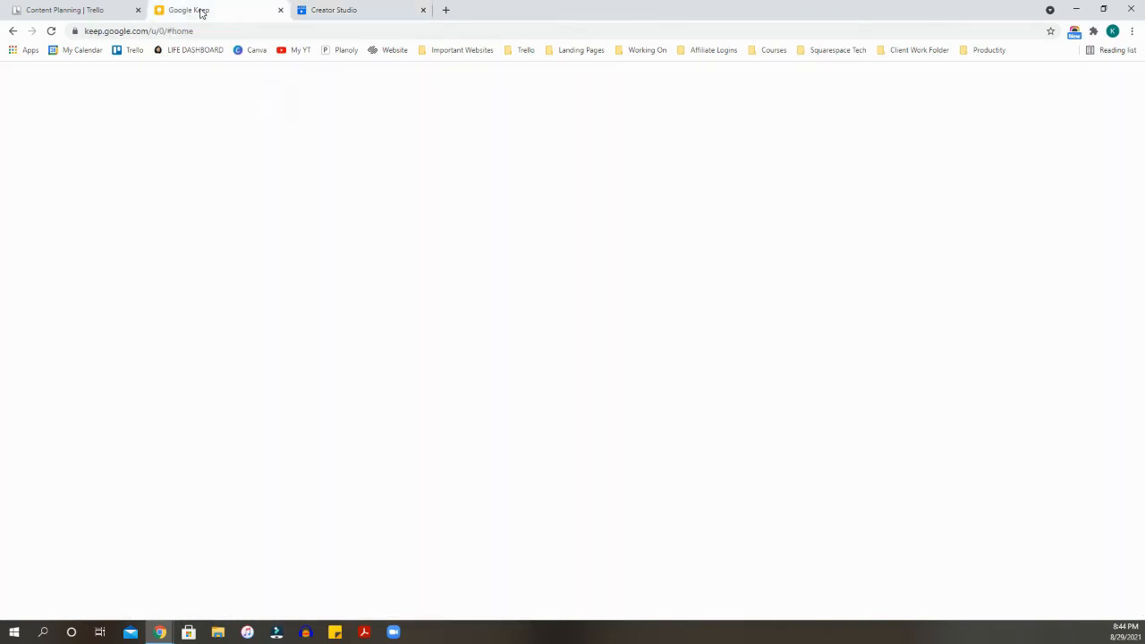
{"action": "left_click", "coordinate": [401, 178]}
{"action": "left_click_drag", "start_coordinate": [402, 177], "coordinate": [582, 425]}
{"action": "right_click", "coordinate": [578, 396]}
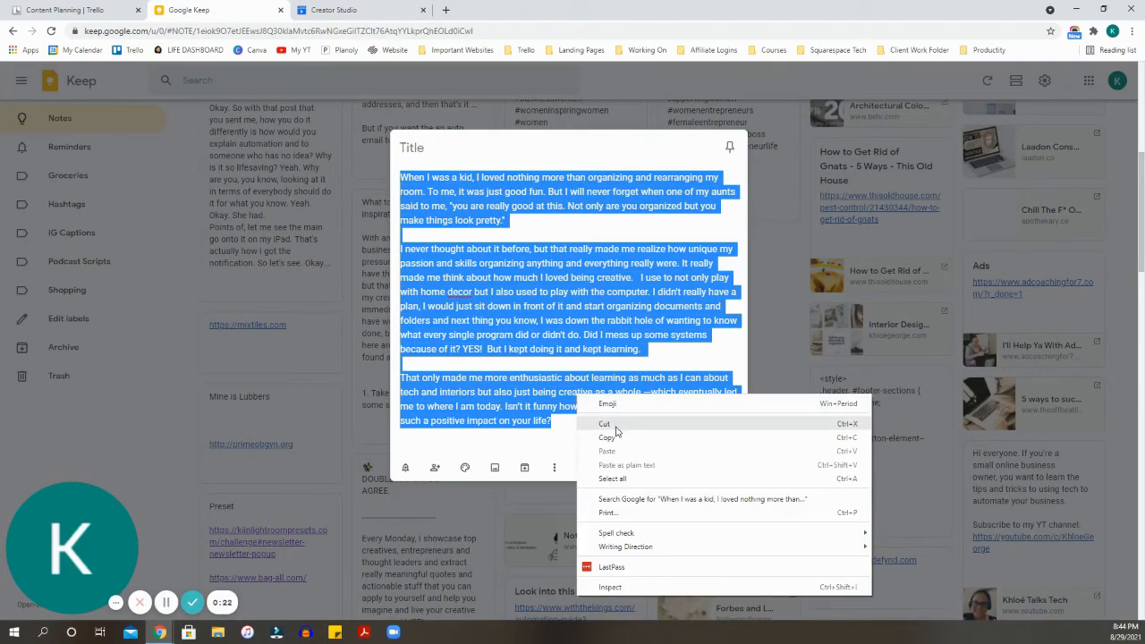
{"action": "left_click", "coordinate": [613, 439]}
{"action": "left_click", "coordinate": [727, 111]}
{"action": "left_click", "coordinate": [338, 9]}
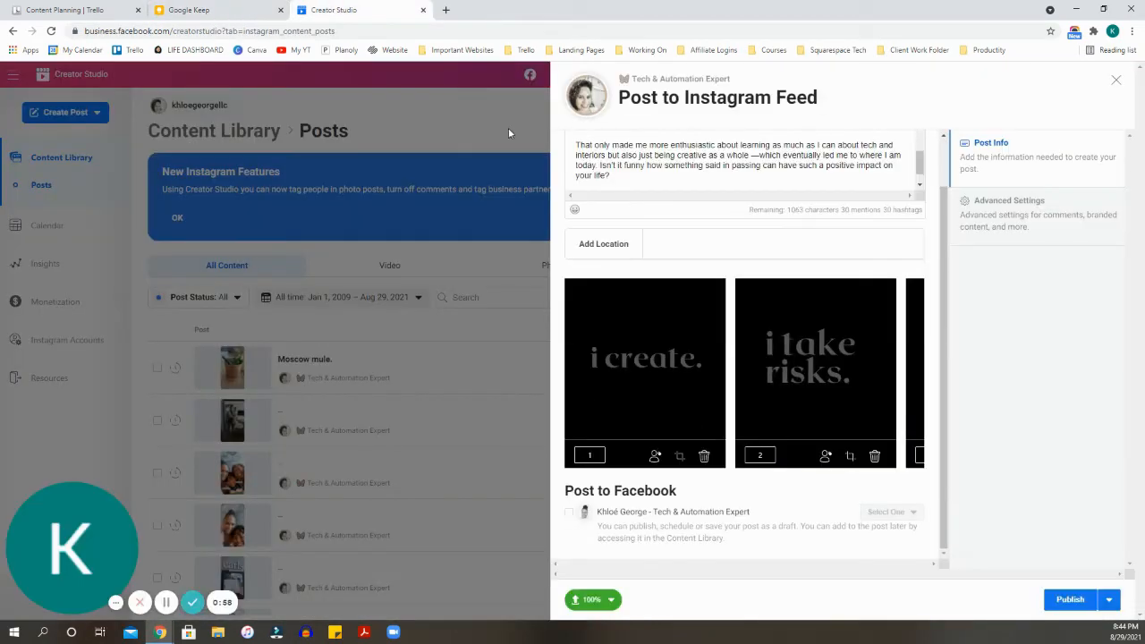
{"action": "left_click", "coordinate": [628, 174]}
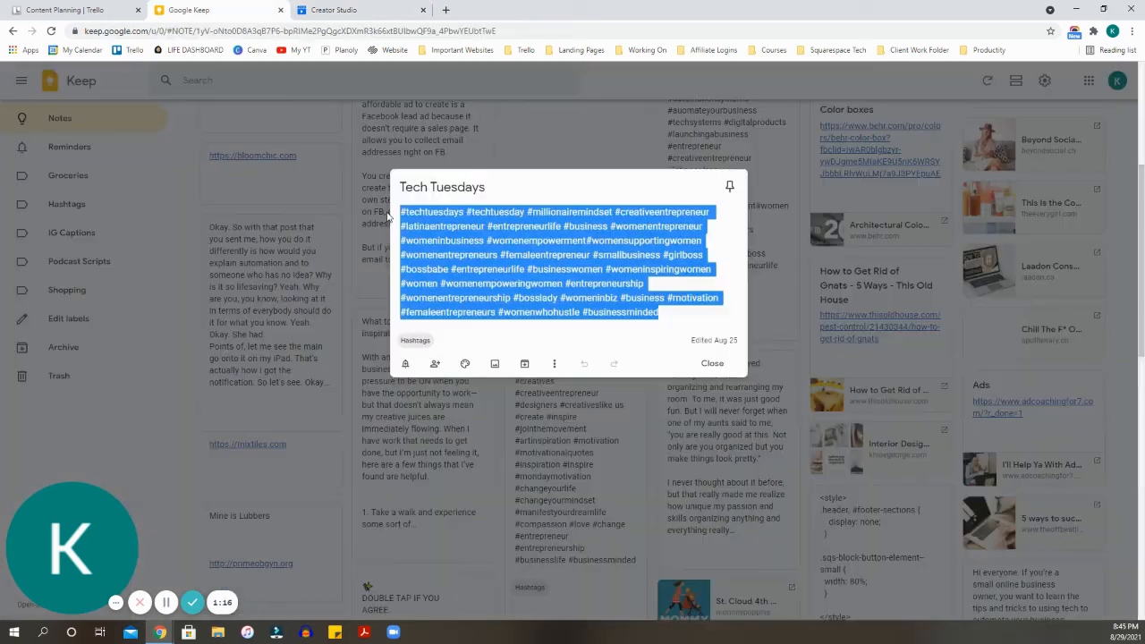
- Copy the Tech Tuesdays note's hashtags and return to the Instagram post
{"action": "right_click", "coordinate": [455, 213]}
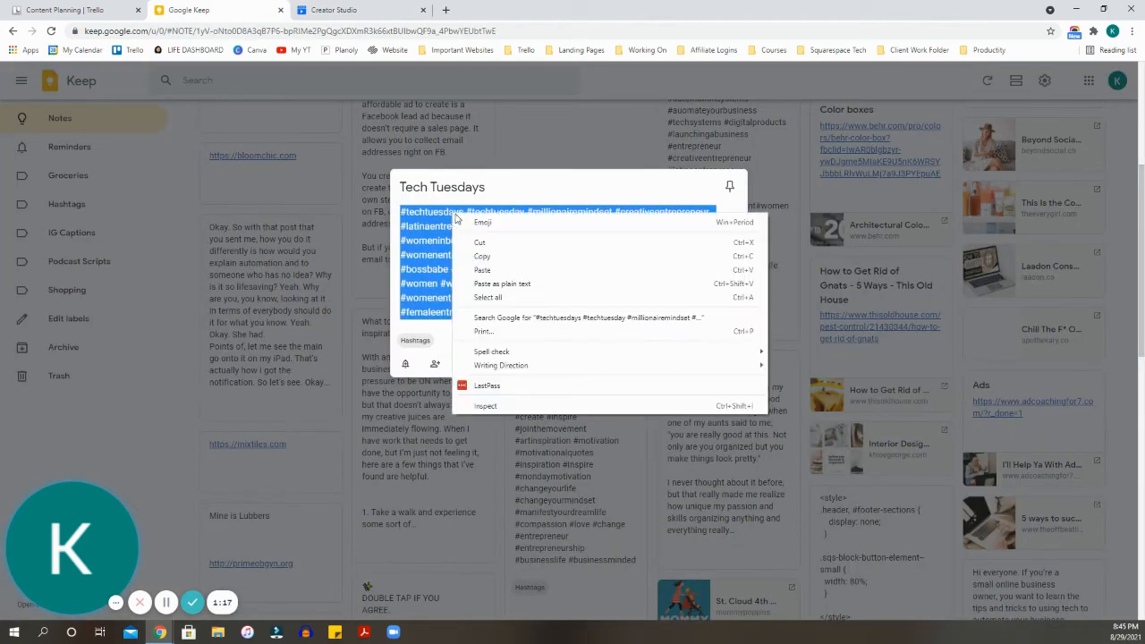
{"action": "left_click", "coordinate": [483, 256]}
{"action": "key", "text": "Escape"}
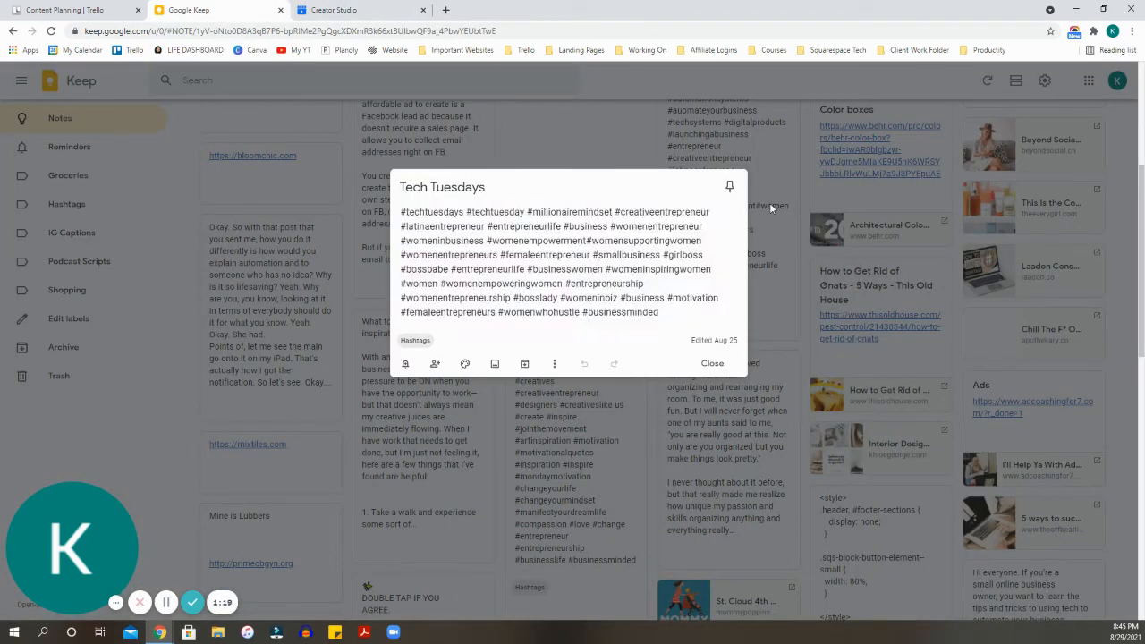
{"action": "left_click", "coordinate": [331, 9]}
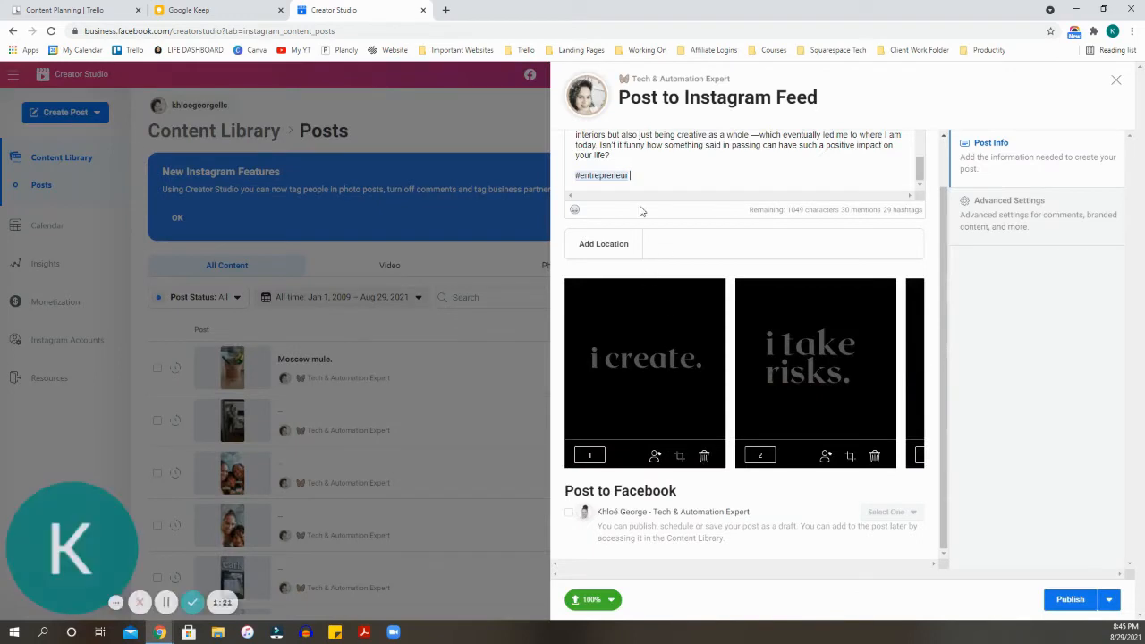
- Paste the Tech Tuesdays hashtag block after #entrepreneur so the caption ends in #businessminded
{"action": "key", "text": "ctrl+v"}
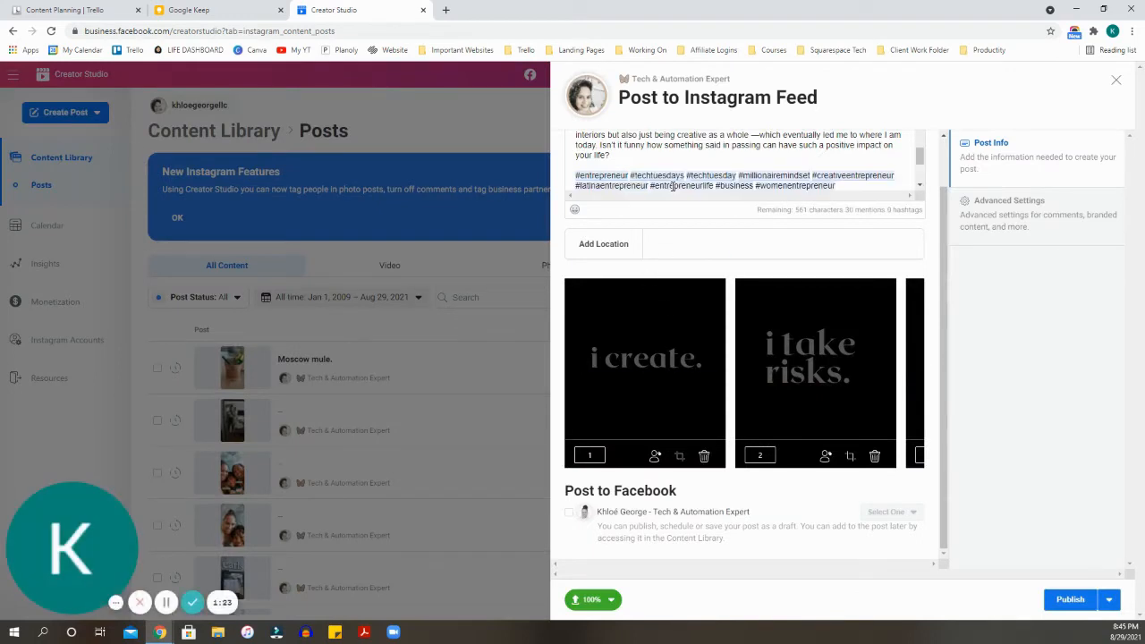
{"action": "left_click", "coordinate": [677, 264]}
{"action": "scroll", "coordinate": [680, 268], "scroll_direction": "up", "scroll_amount": 2}
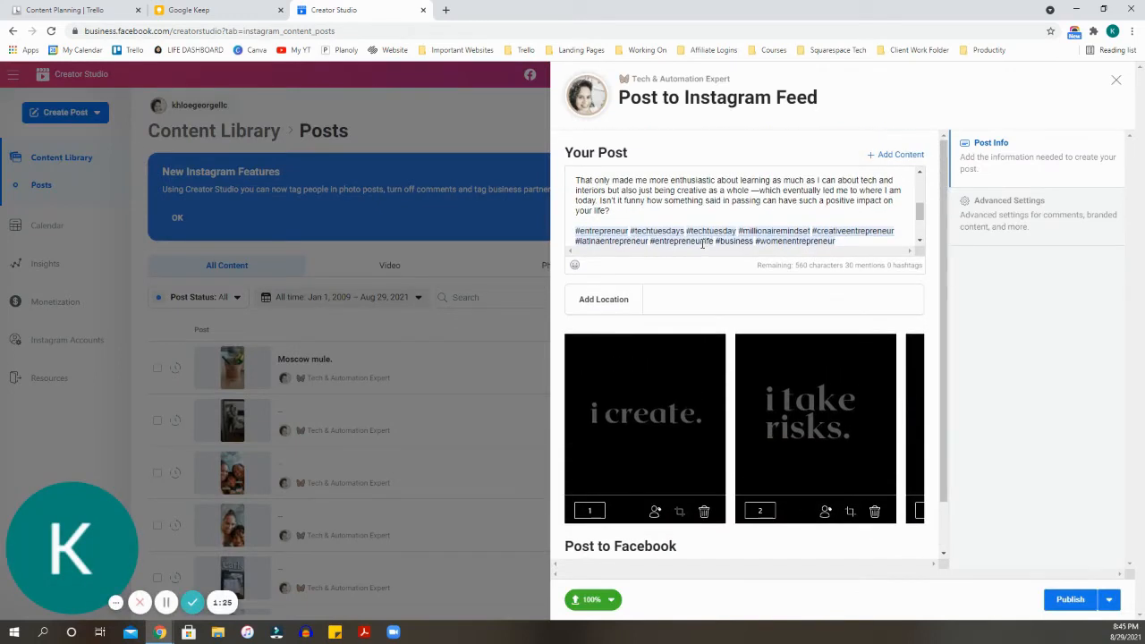
{"action": "scroll", "coordinate": [722, 215], "scroll_direction": "up", "scroll_amount": 5}
{"action": "scroll", "coordinate": [721, 215], "scroll_direction": "down", "scroll_amount": 5}
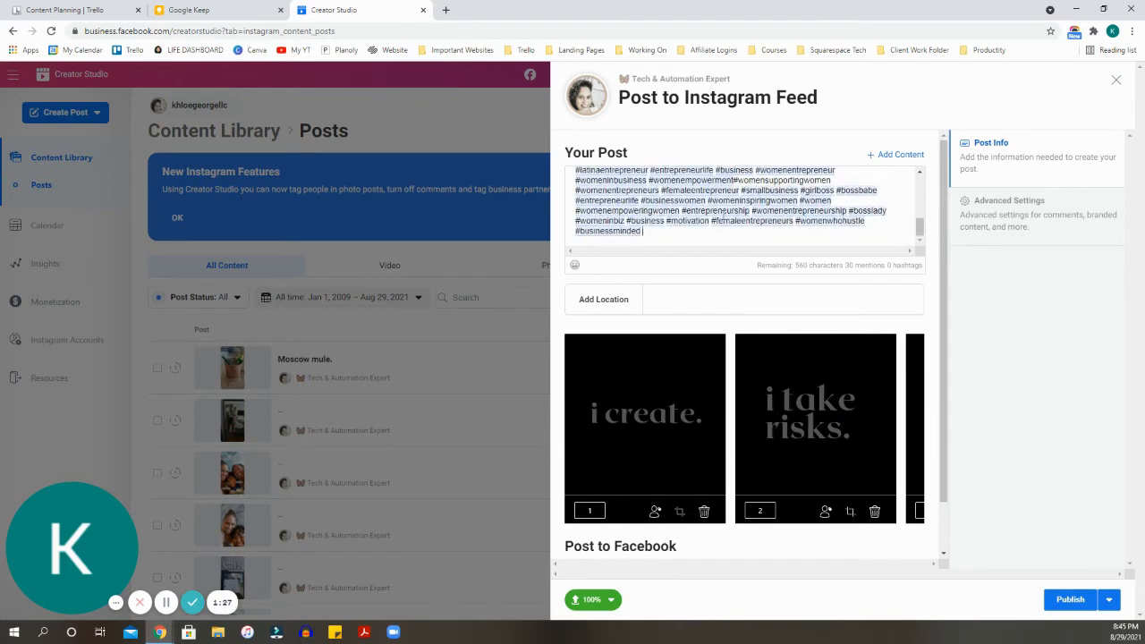
{"action": "scroll", "coordinate": [779, 457], "scroll_direction": "down", "scroll_amount": 2}
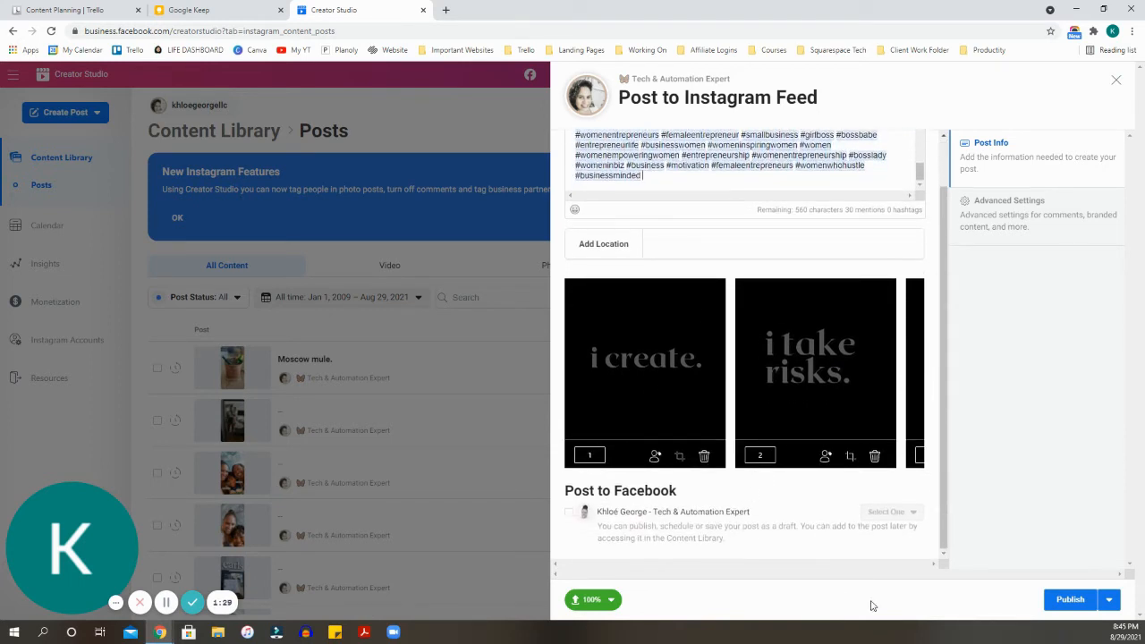
- Schedule the carousel post for Aug 30, 2021 at 4:43 AM
{"action": "left_click", "coordinate": [1109, 601]}
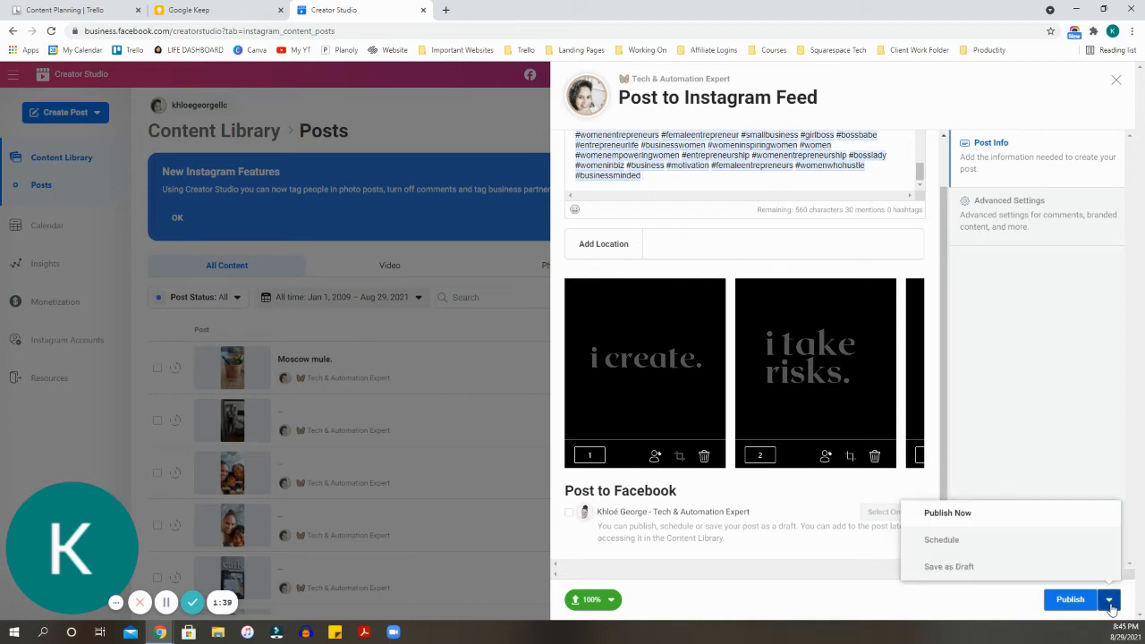
{"action": "left_click", "coordinate": [955, 549]}
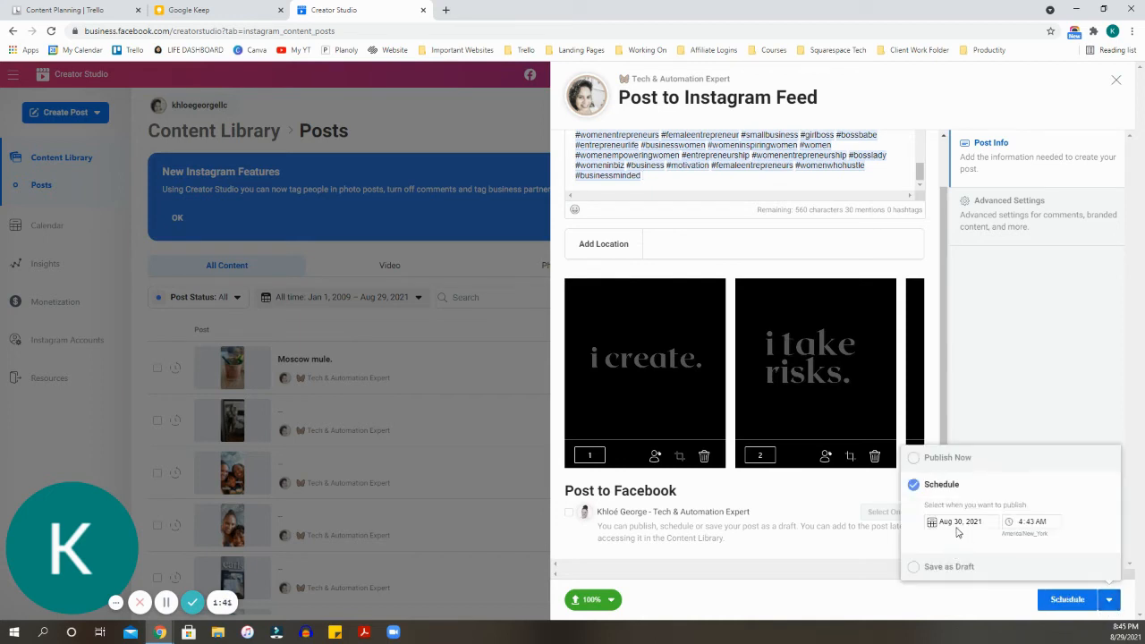
{"action": "left_click", "coordinate": [960, 522]}
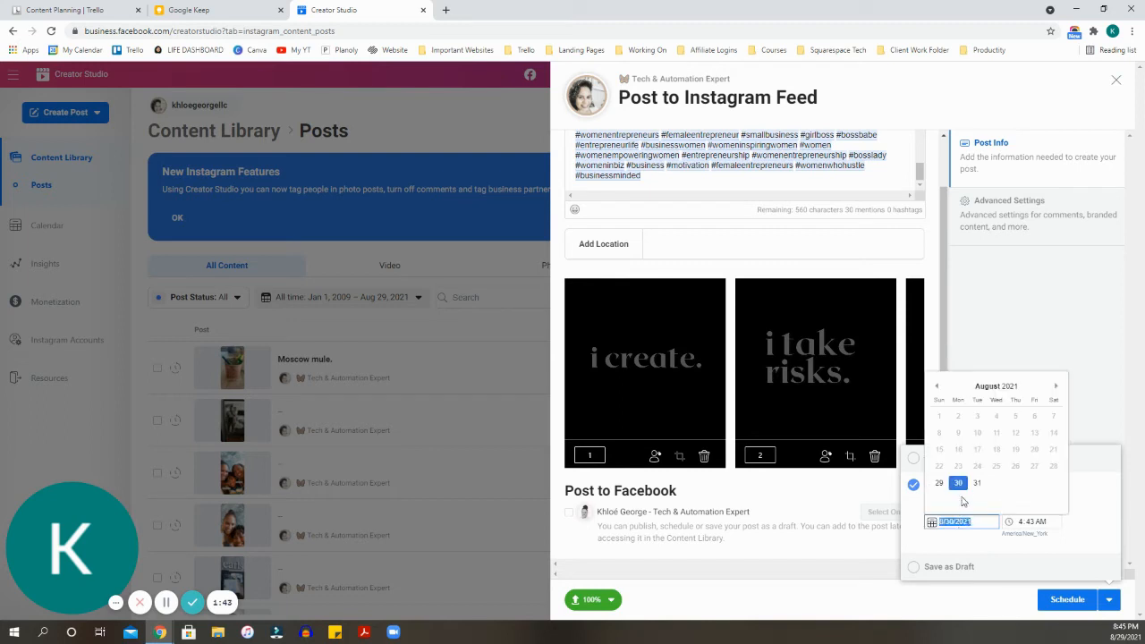
{"action": "left_click", "coordinate": [959, 483]}
{"action": "left_click", "coordinate": [1027, 527]}
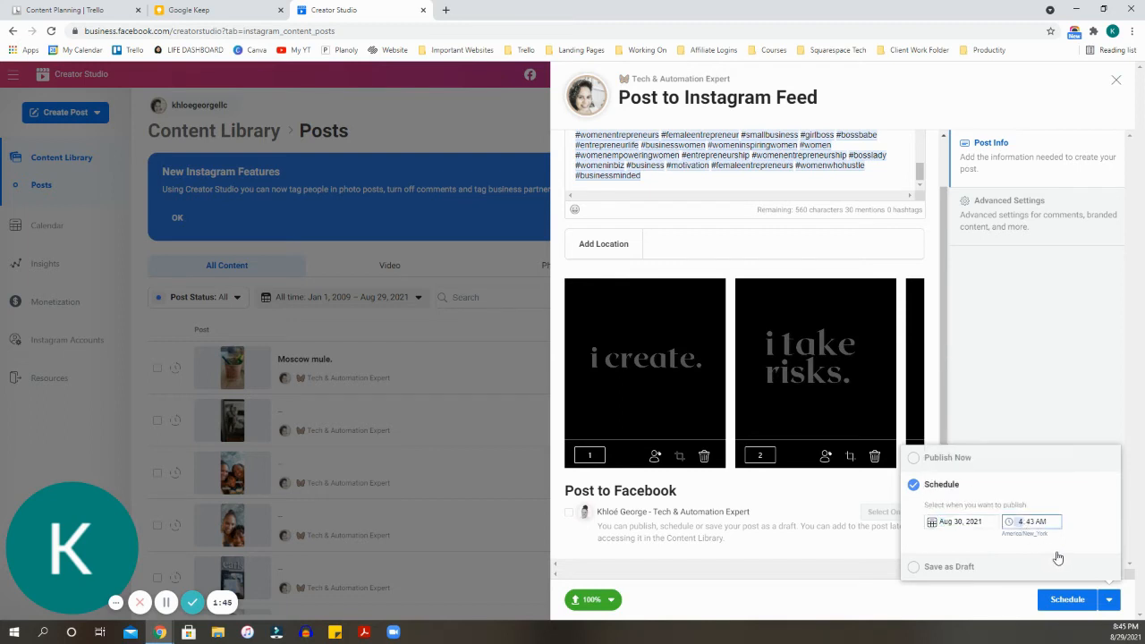
{"action": "left_click", "coordinate": [1053, 553]}
{"action": "left_click", "coordinate": [1065, 602]}
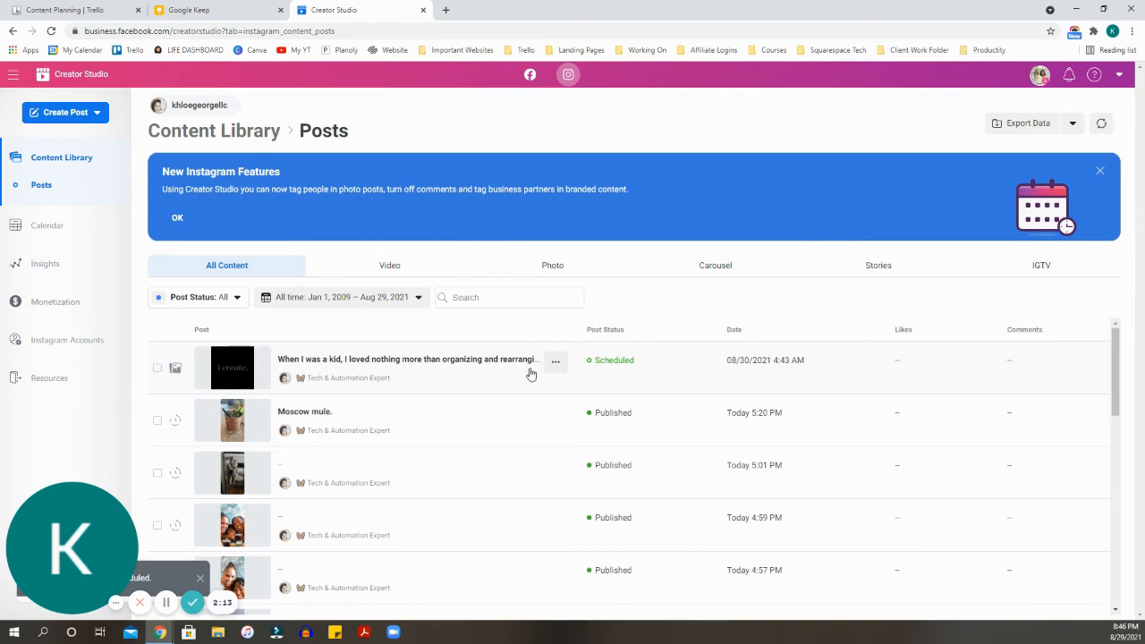
{"action": "left_click", "coordinate": [555, 363]}
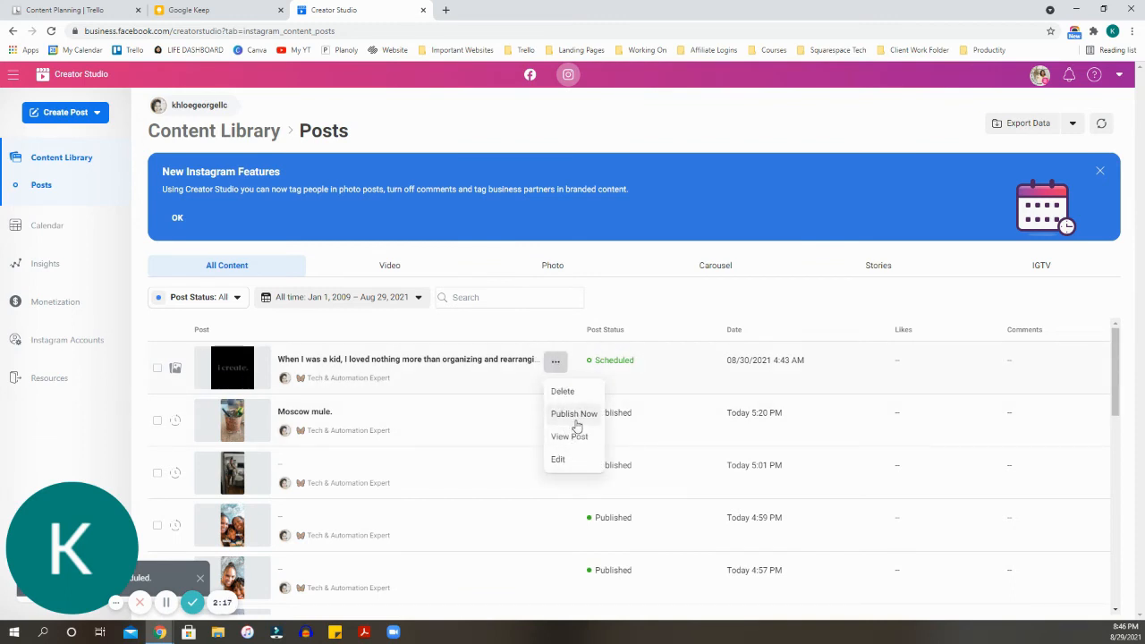
{"action": "left_click", "coordinate": [570, 460]}
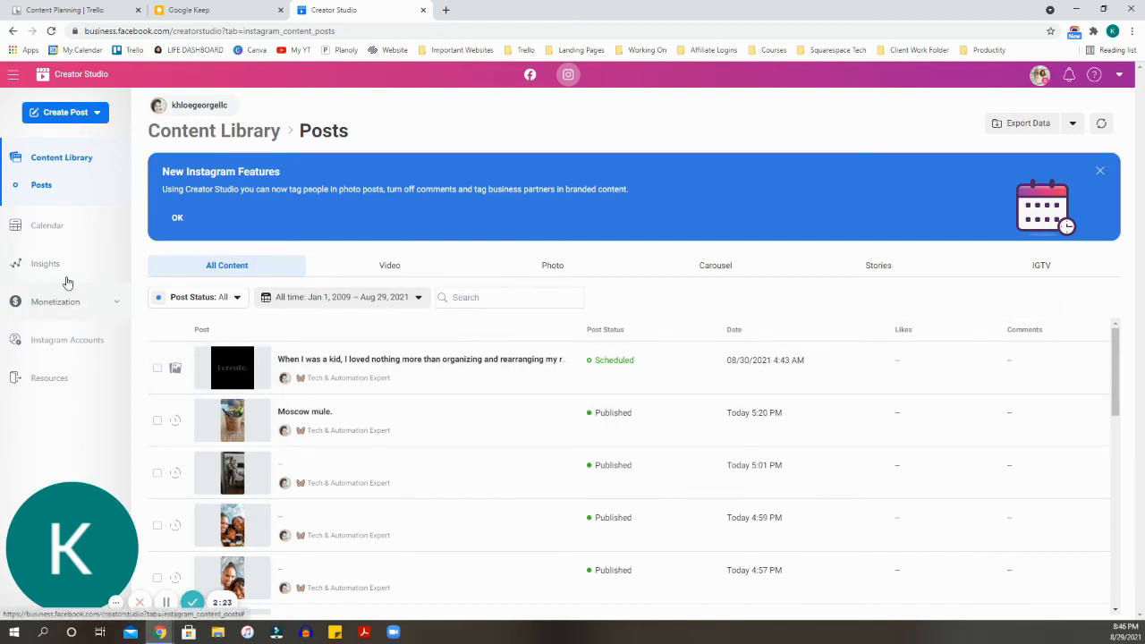
{"action": "left_click", "coordinate": [85, 114]}
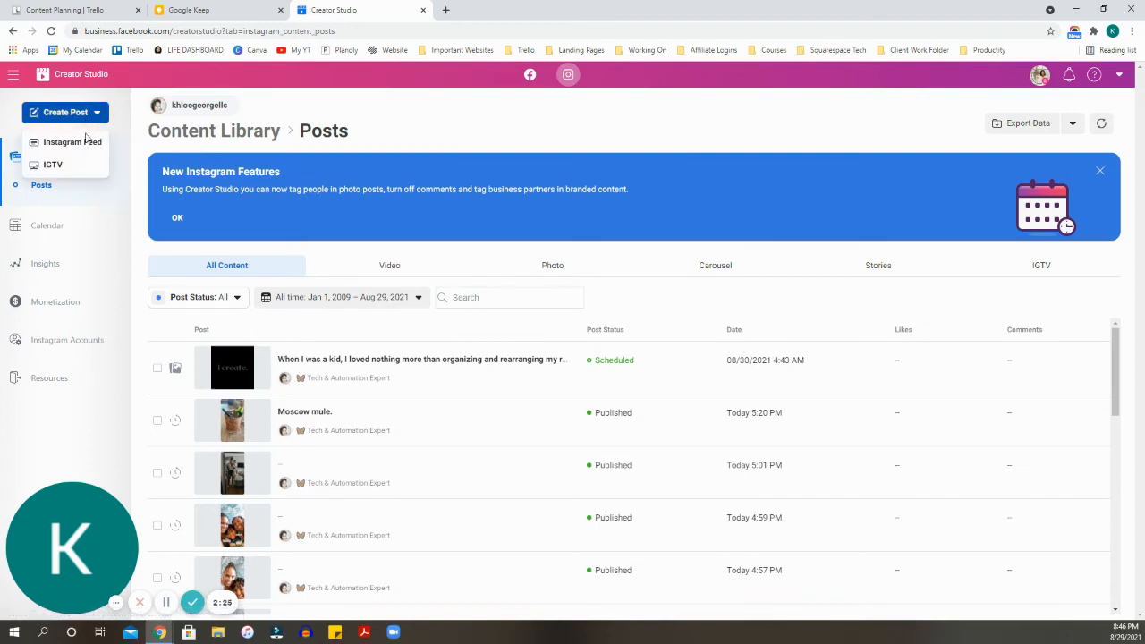
{"action": "left_click", "coordinate": [93, 169]}
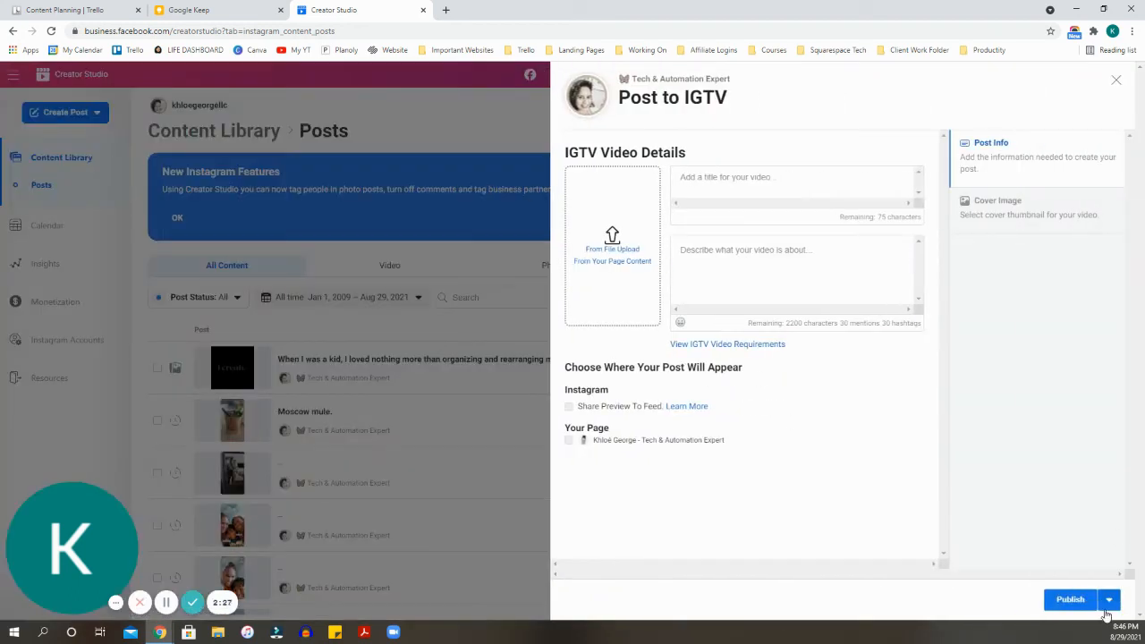
{"action": "left_click", "coordinate": [1108, 602]}
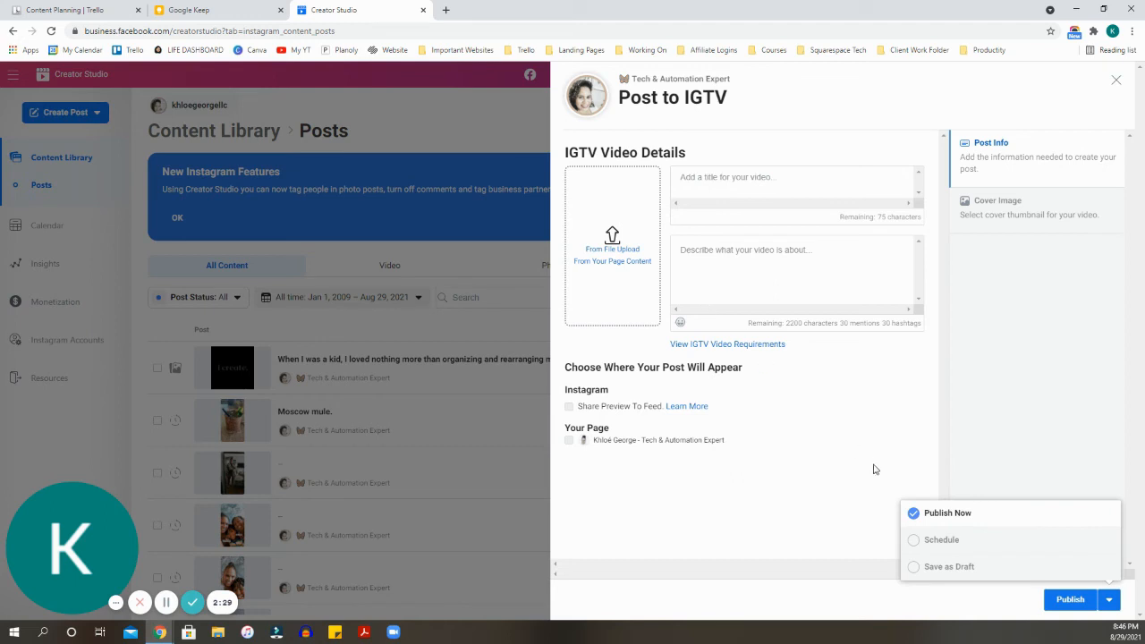
{"action": "left_click", "coordinate": [939, 541]}
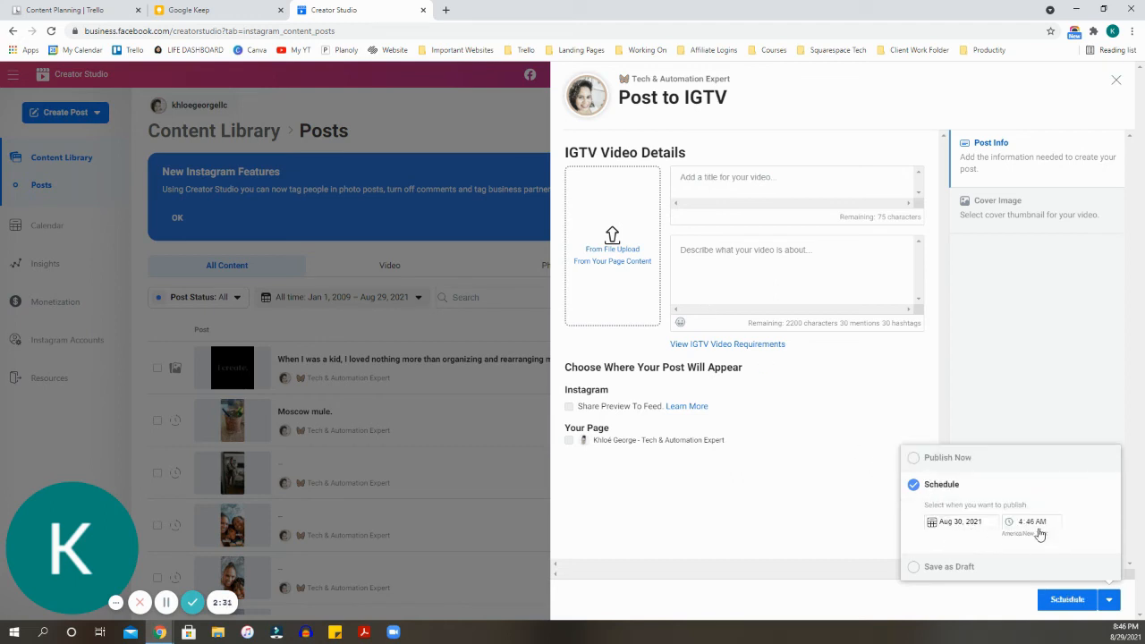
{"action": "left_click", "coordinate": [837, 407]}
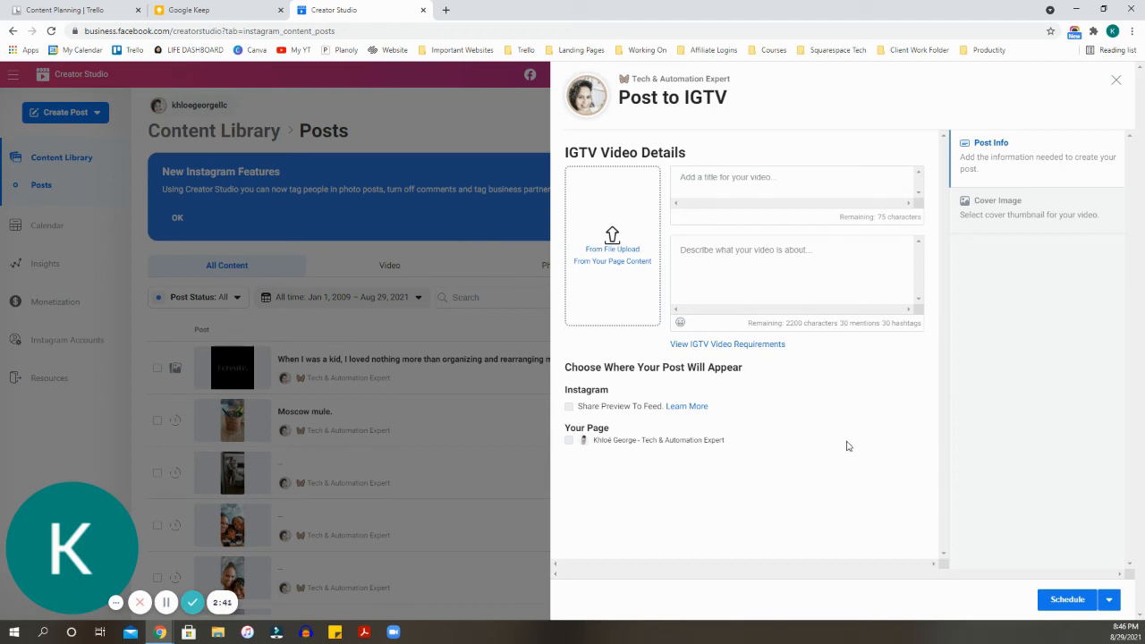
{"action": "left_click", "coordinate": [494, 352]}
{"action": "left_click", "coordinate": [394, 311]}
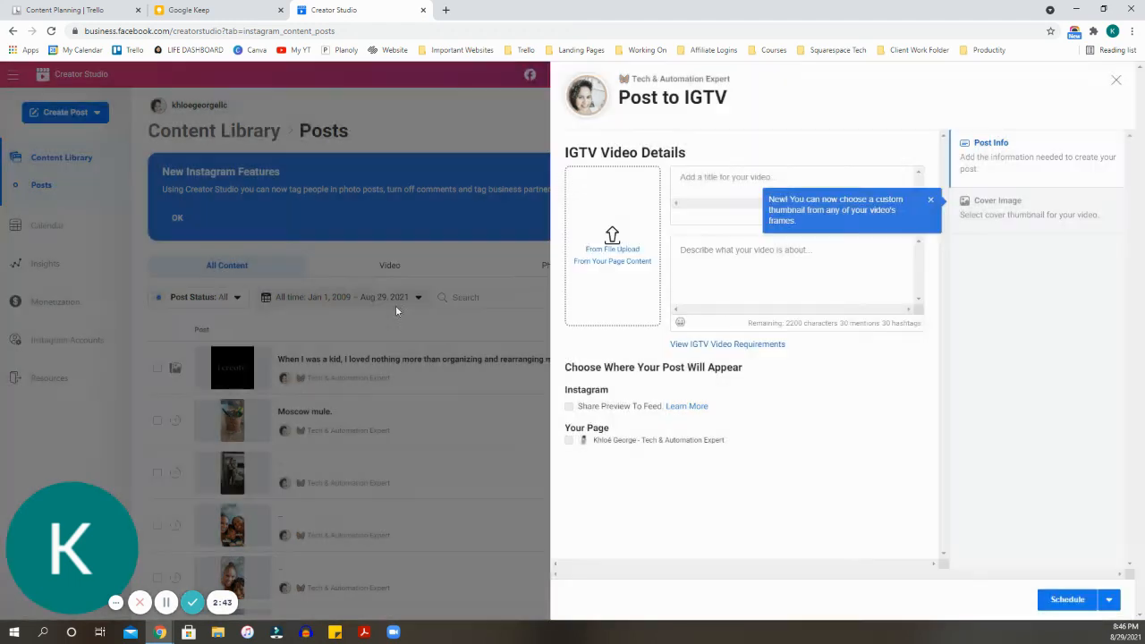
{"action": "left_click", "coordinate": [495, 395]}
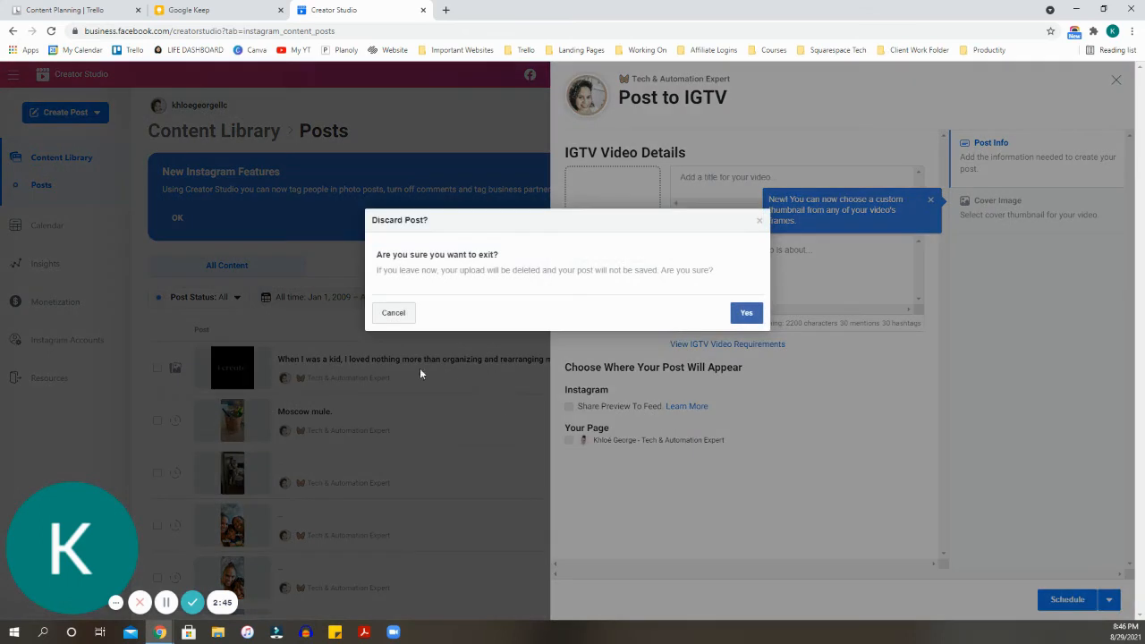
{"action": "left_click", "coordinate": [748, 313]}
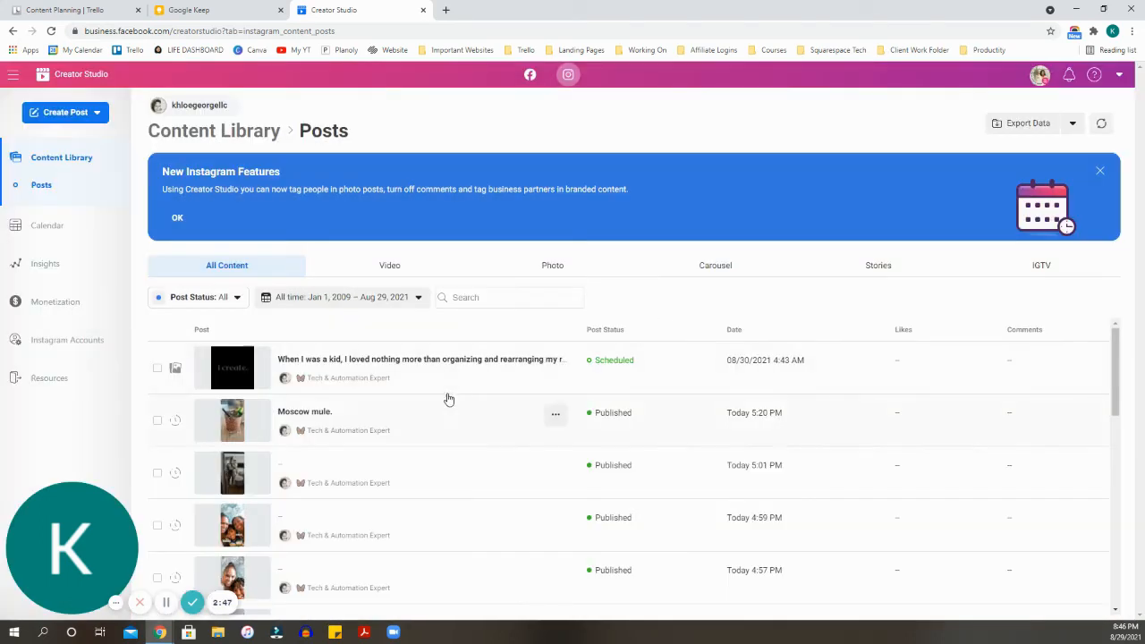
{"action": "scroll", "coordinate": [875, 417], "scroll_direction": "down", "scroll_amount": 2}
{"action": "scroll", "coordinate": [875, 417], "scroll_direction": "up", "scroll_amount": 2}
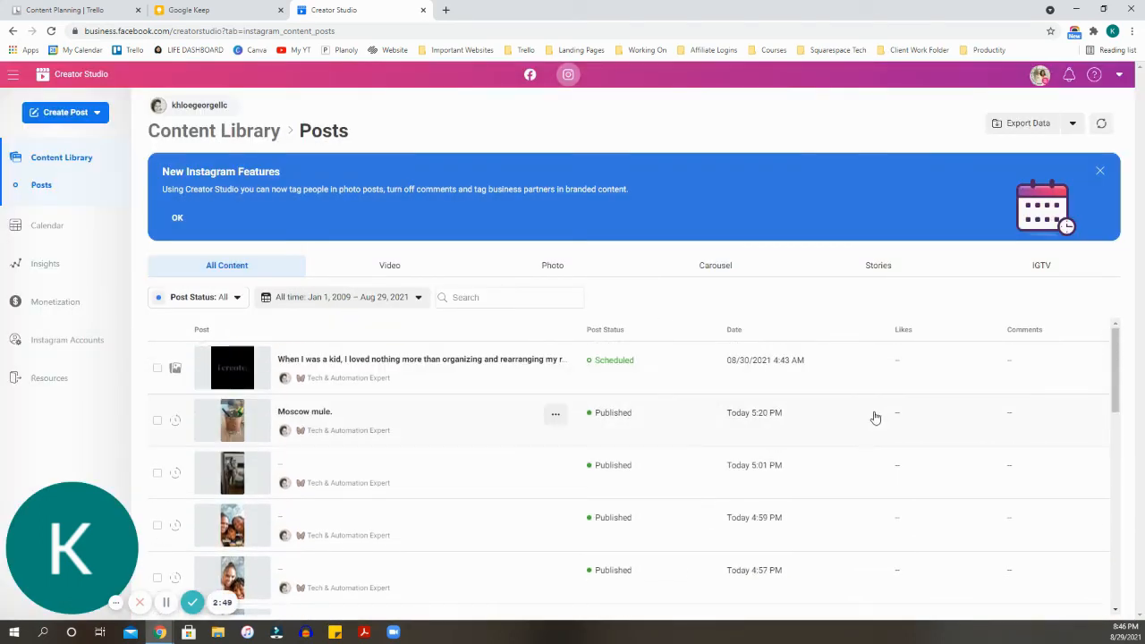